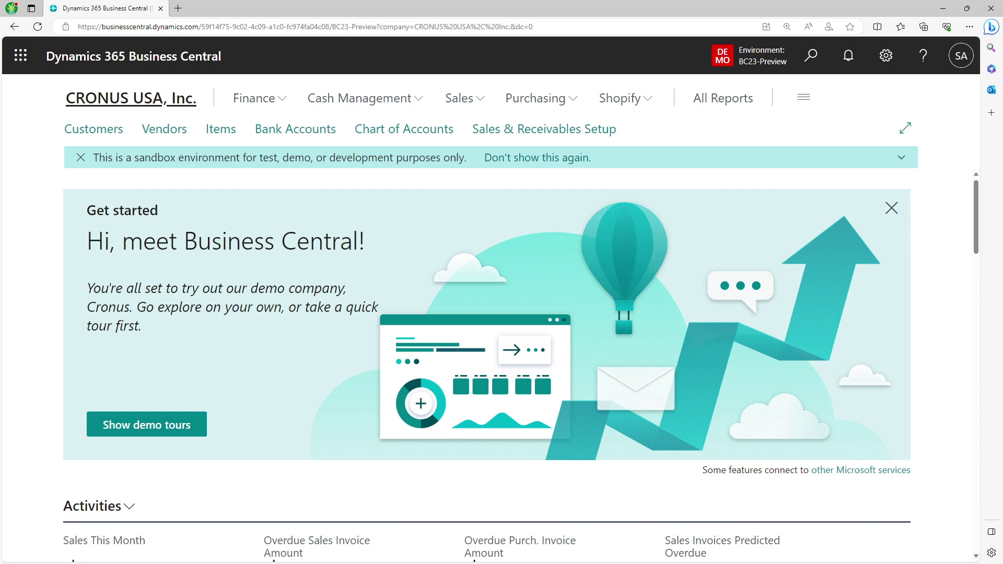
- Open Adatum Corporation's sales order S-ORD101002 from the Sales Orders list
click(471, 101)
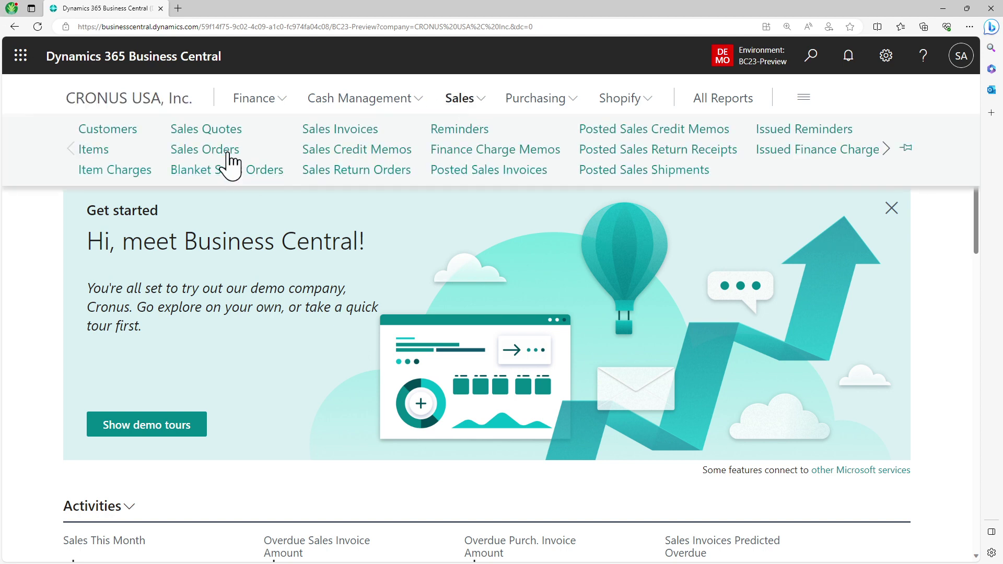
click(228, 156)
click(88, 239)
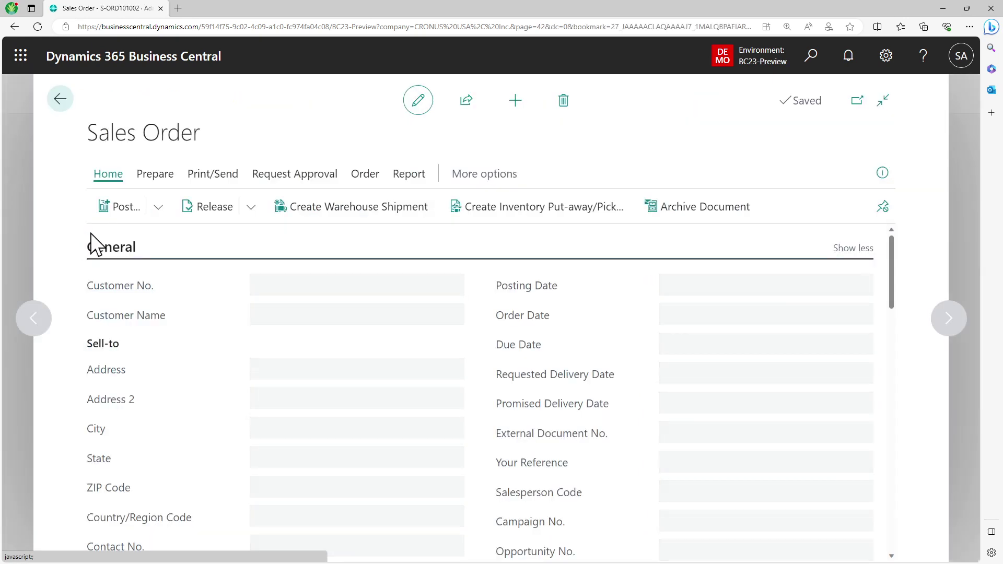
- Review the order's sections, then collapse General to bring Invoice Details into view
scroll(422, 305, down, 2)
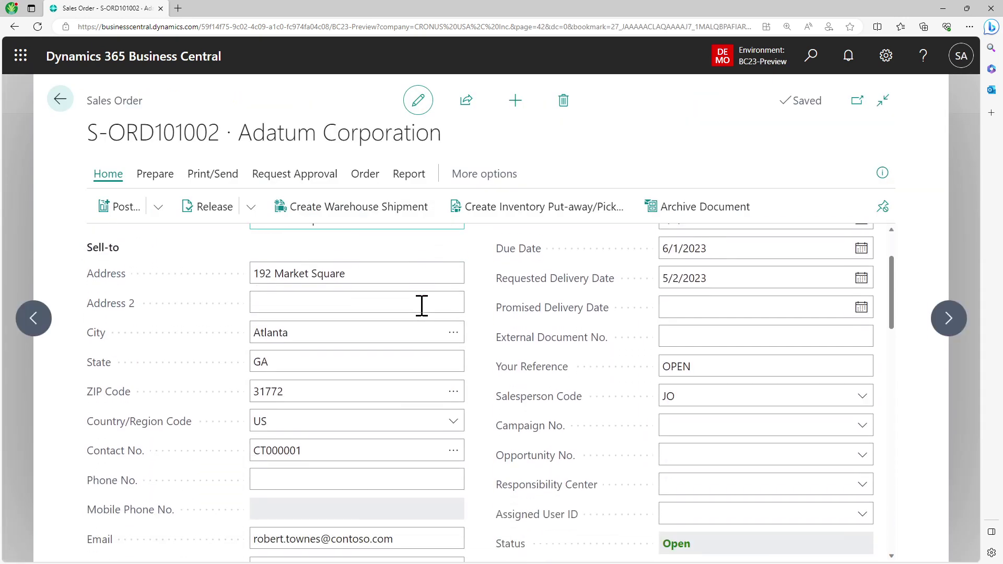
scroll(421, 305, down, 3)
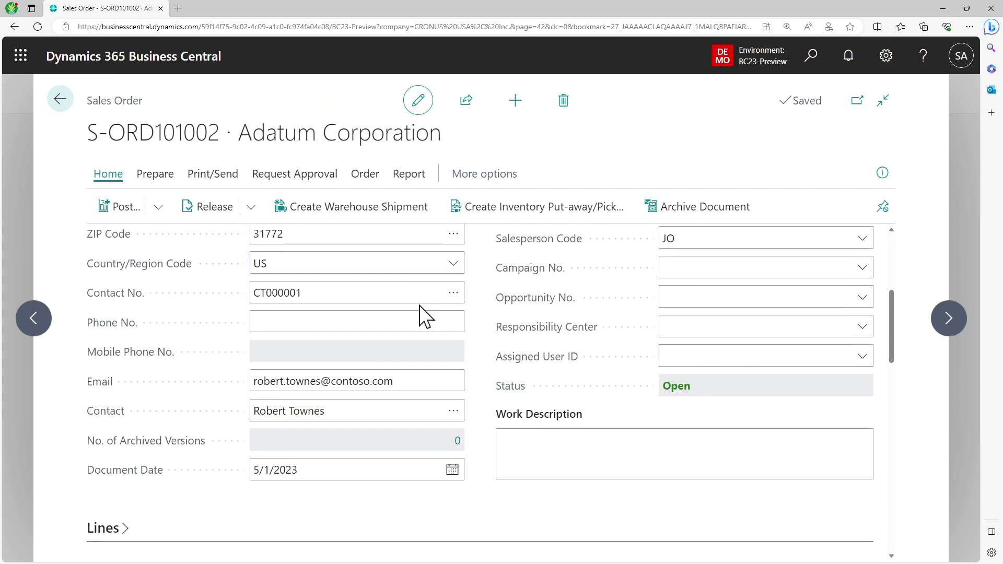
scroll(424, 314, down, 10)
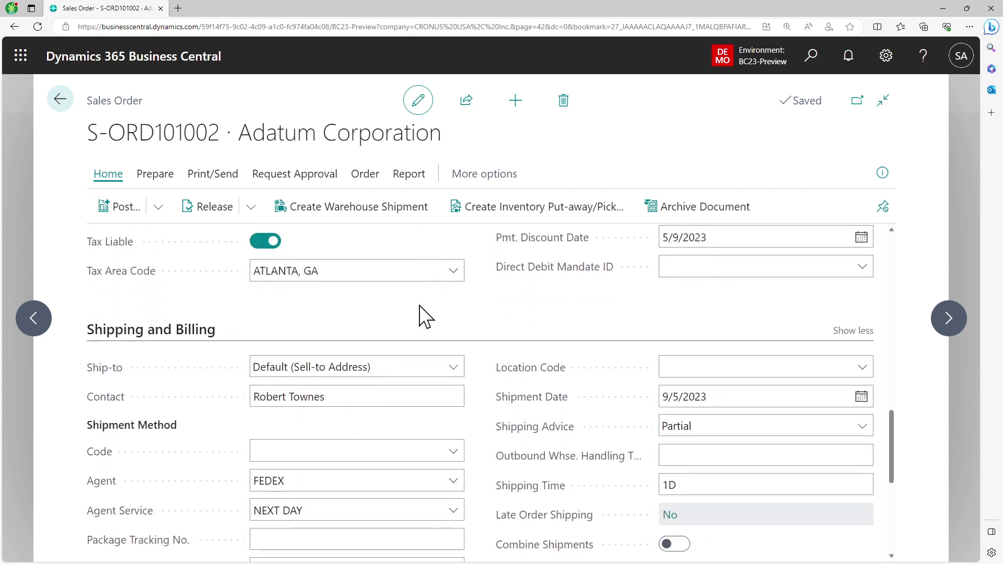
scroll(423, 315, up, 9)
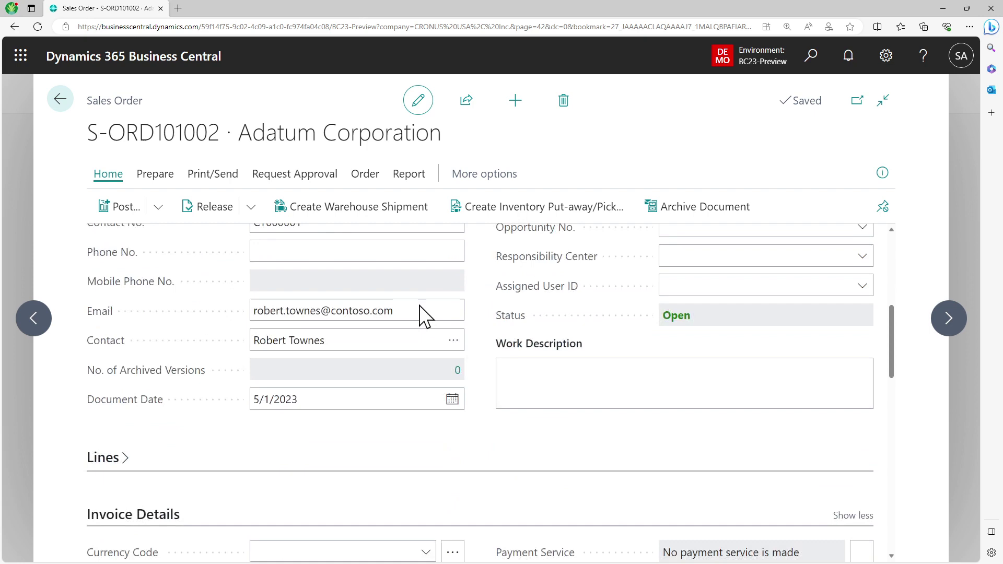
scroll(109, 240, up, 4)
scroll(118, 248, up, 2)
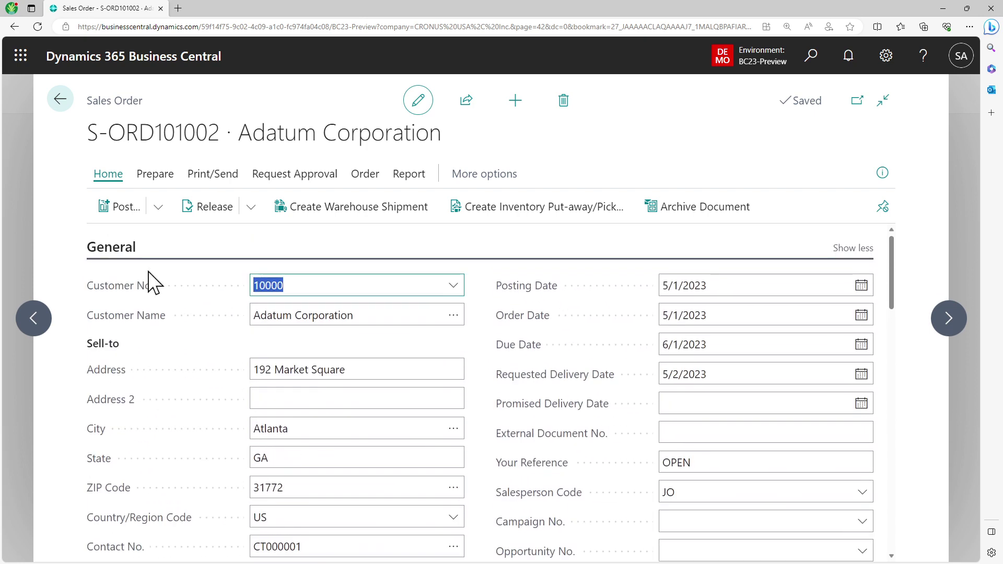
click(120, 256)
scroll(240, 313, down, 2)
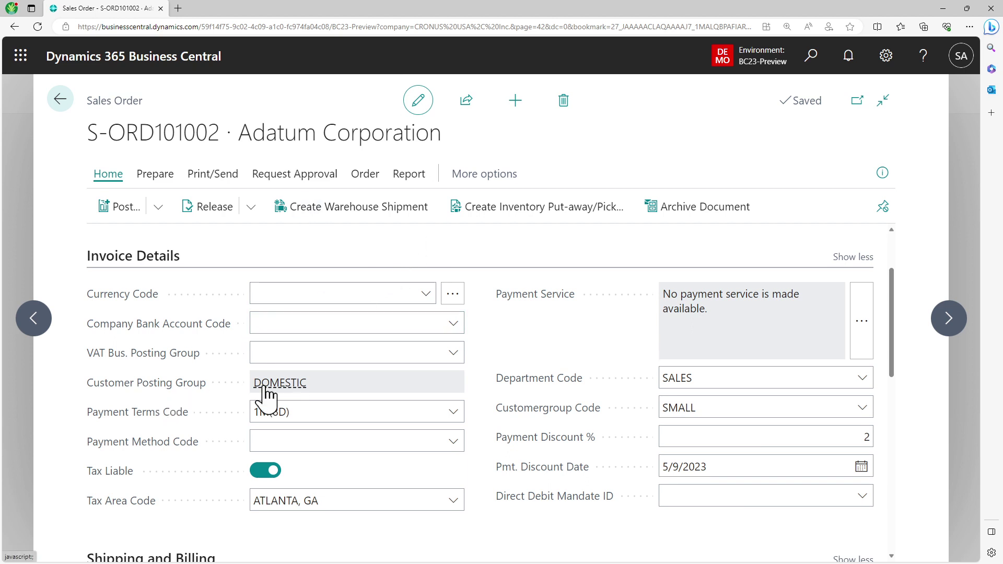
click(158, 207)
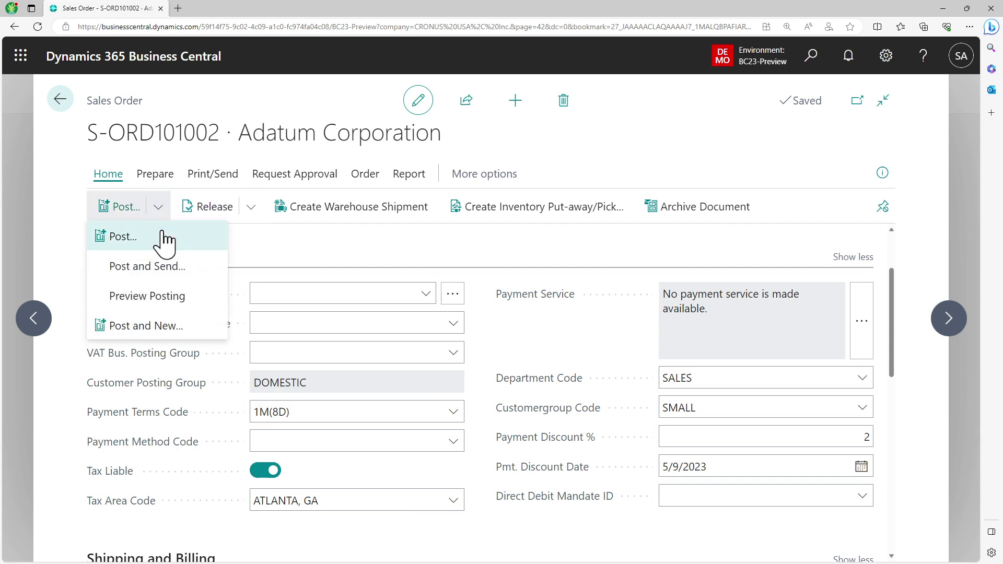
click(172, 294)
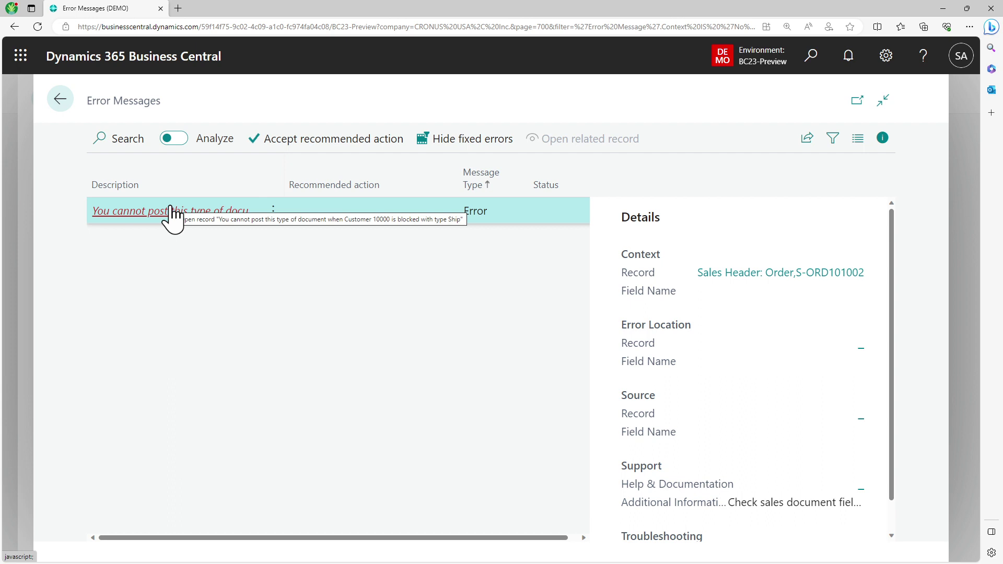
click(59, 100)
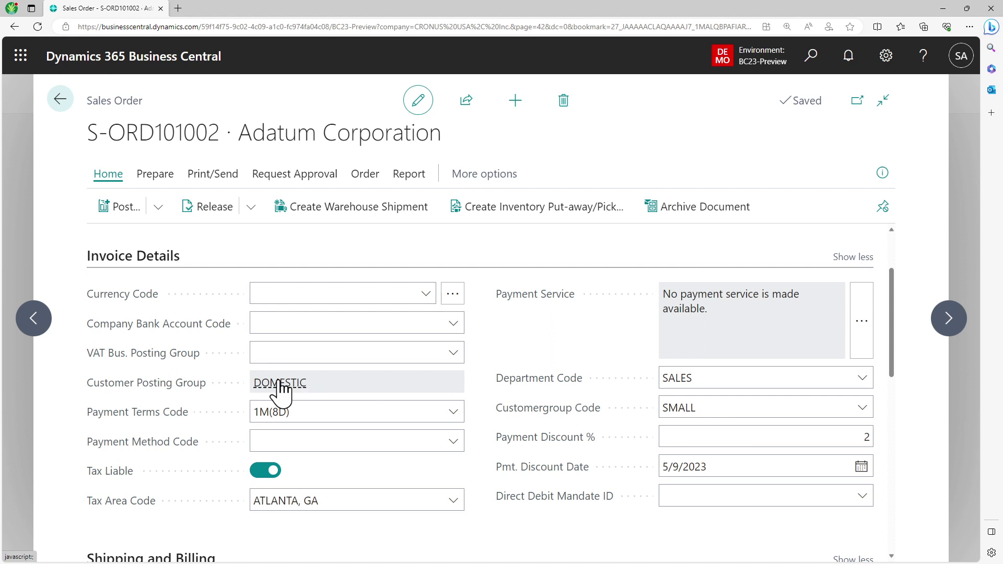
mouse_move(280, 390)
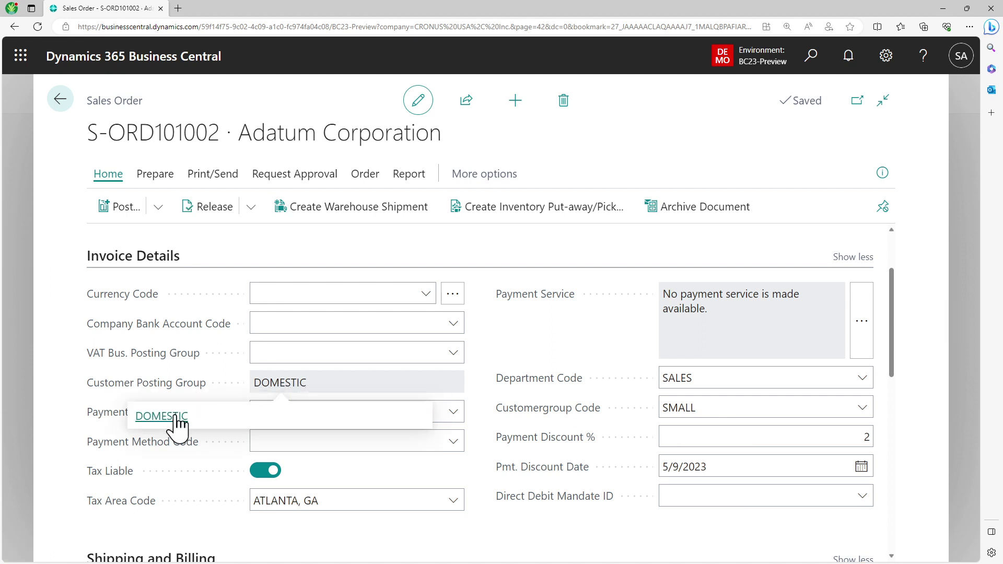
click(162, 417)
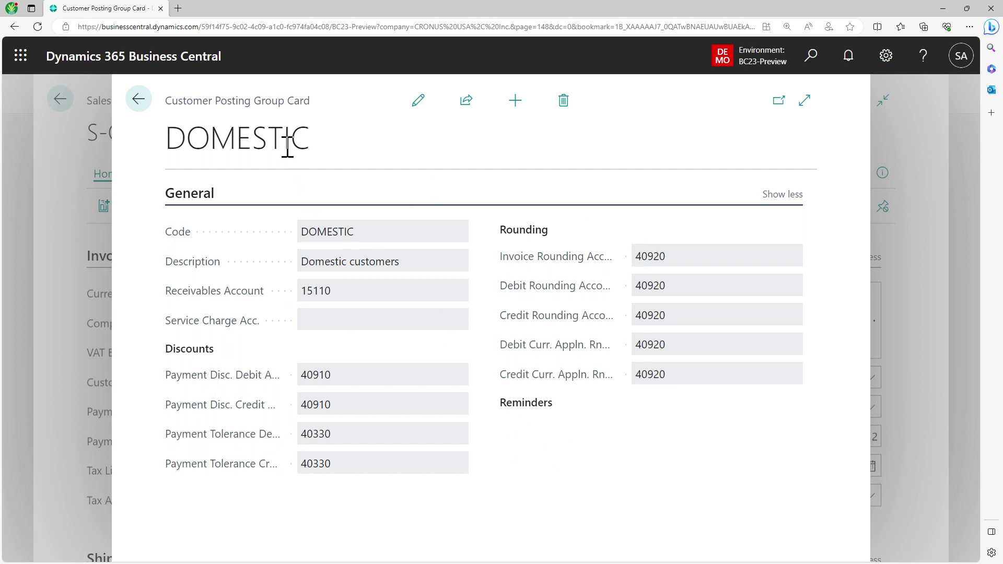
triple_click(246, 100)
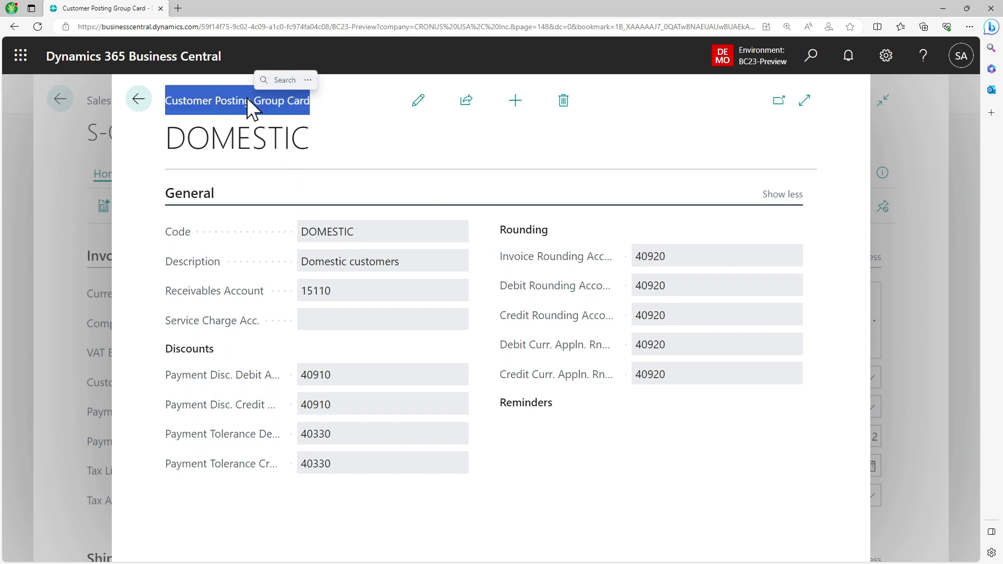
click(139, 99)
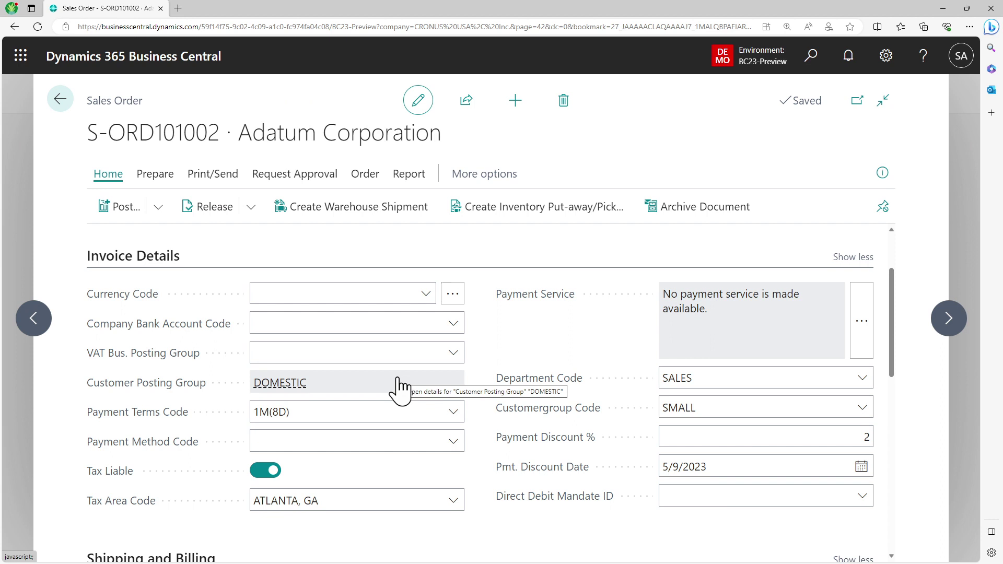
- Find and open the Sales & Receivables Setup page via search
click(807, 67)
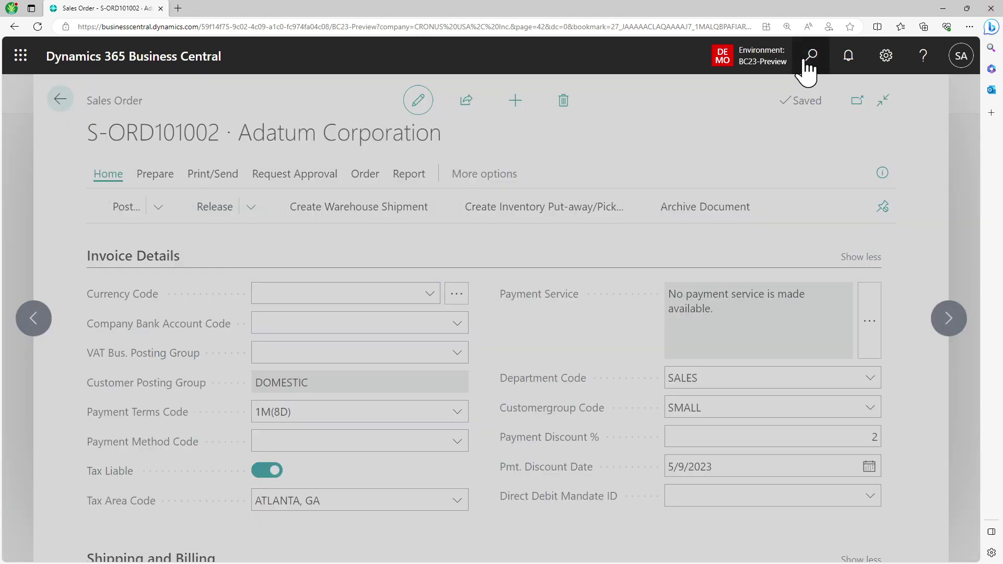
text(sales )
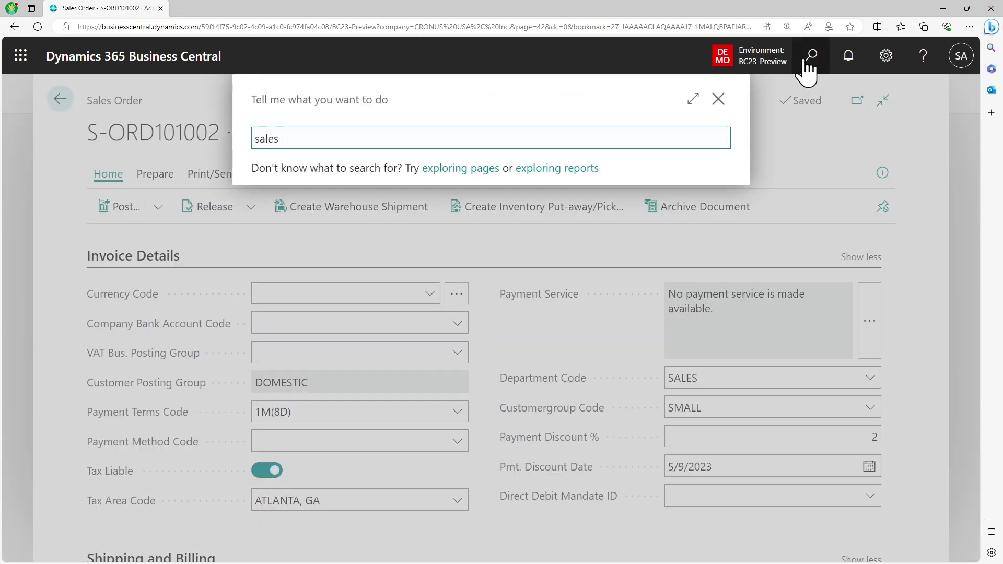
text(& Rece)
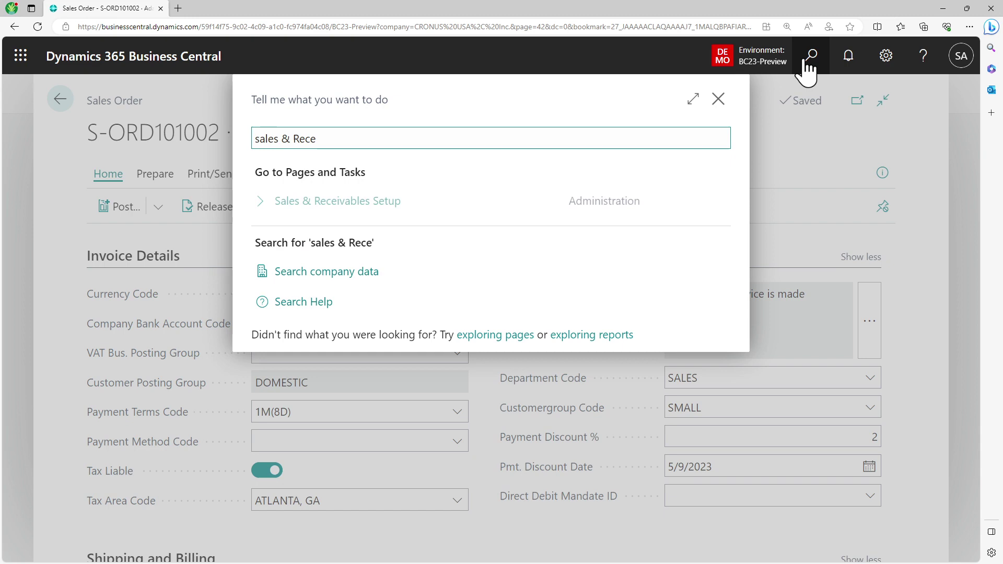
click(402, 204)
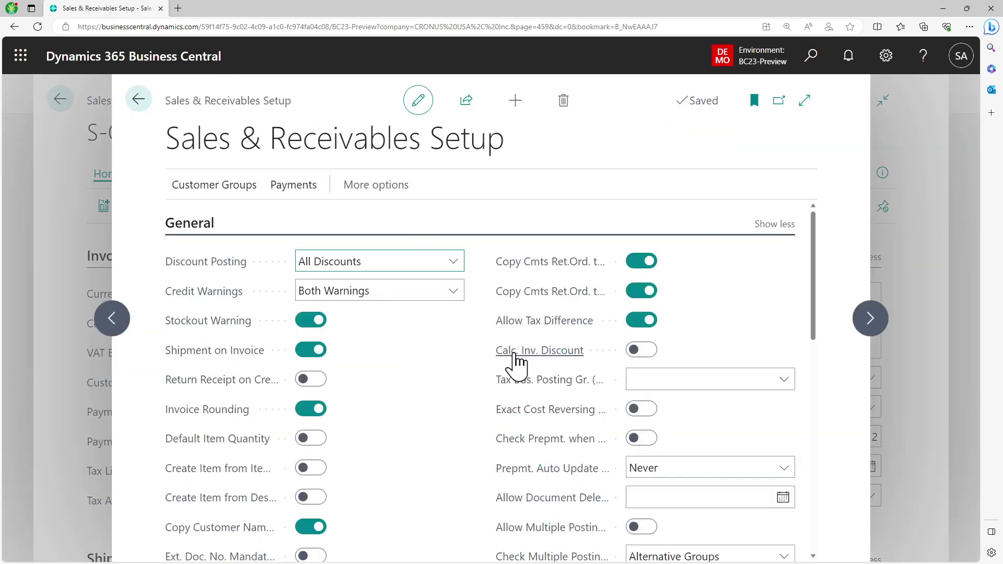
- Switch on Allow Multiple Posting Groups, keeping Check Multiple Posting Groups as Alternative Groups
scroll(516, 361, down, 3)
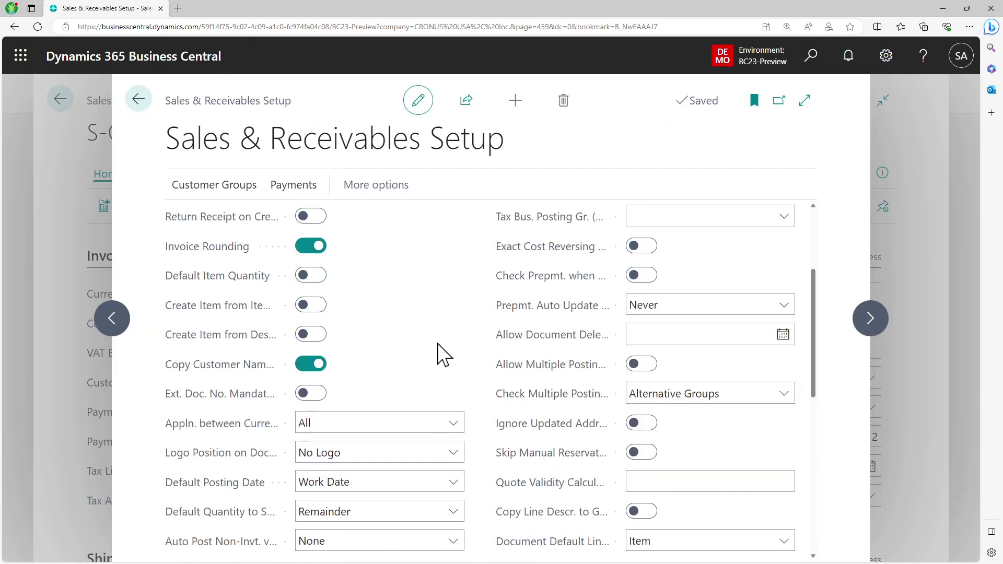
mouse_move(539, 373)
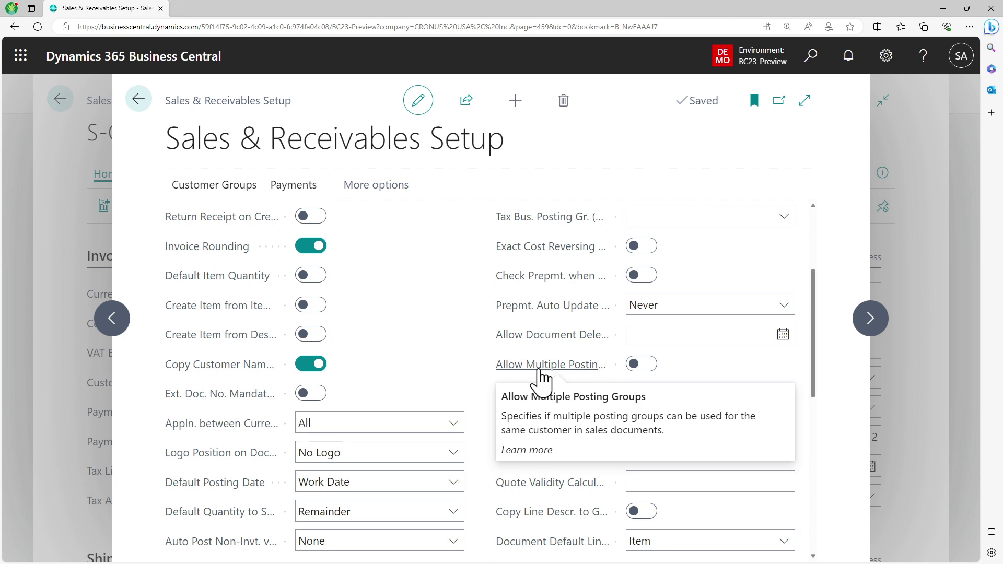
click(643, 366)
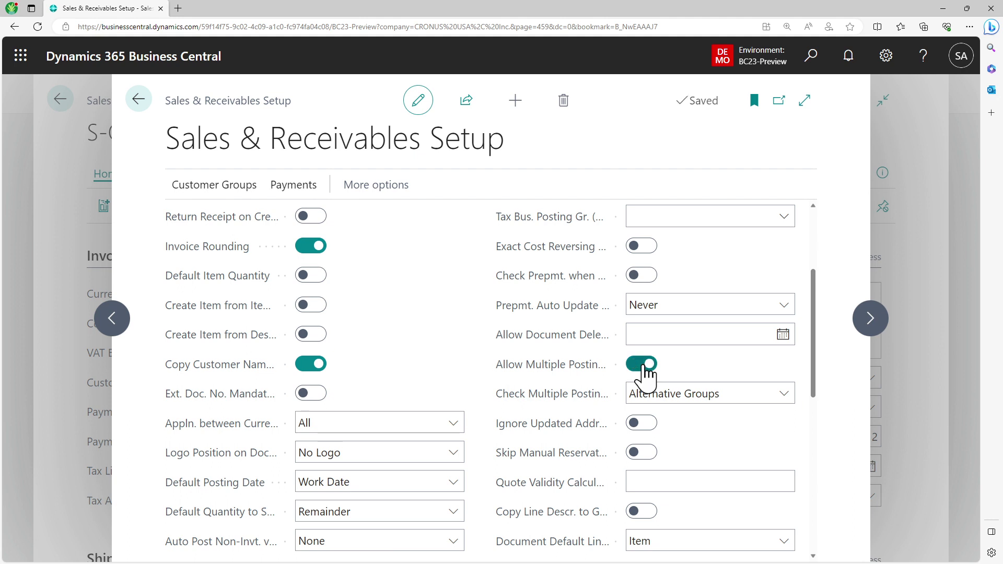
mouse_move(534, 403)
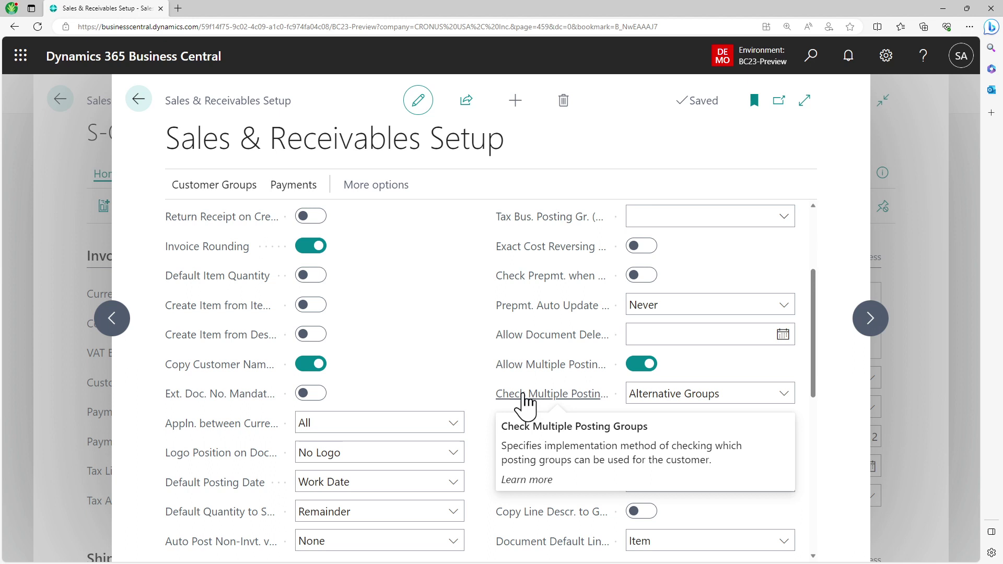
click(673, 395)
click(673, 396)
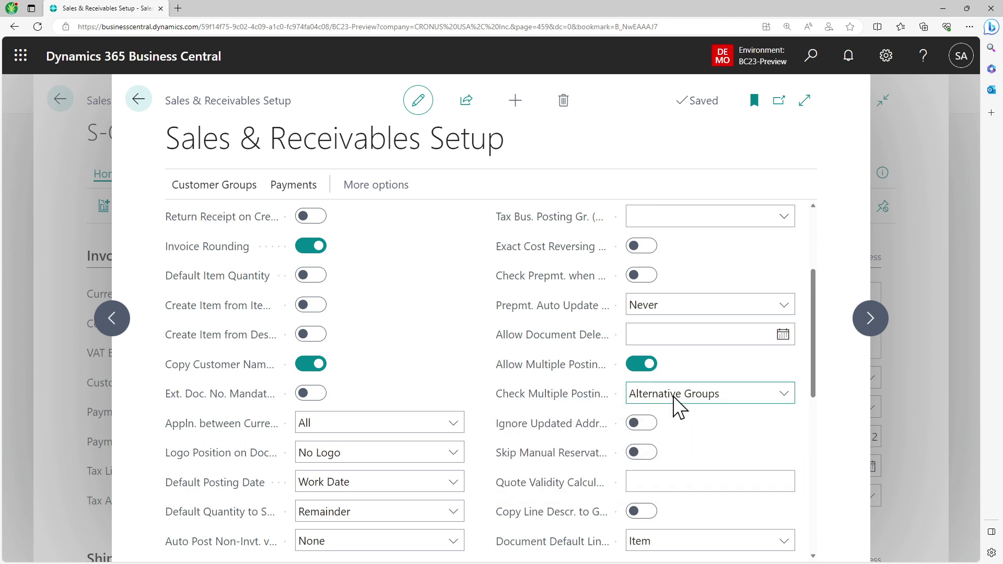
mouse_move(571, 397)
mouse_move(543, 369)
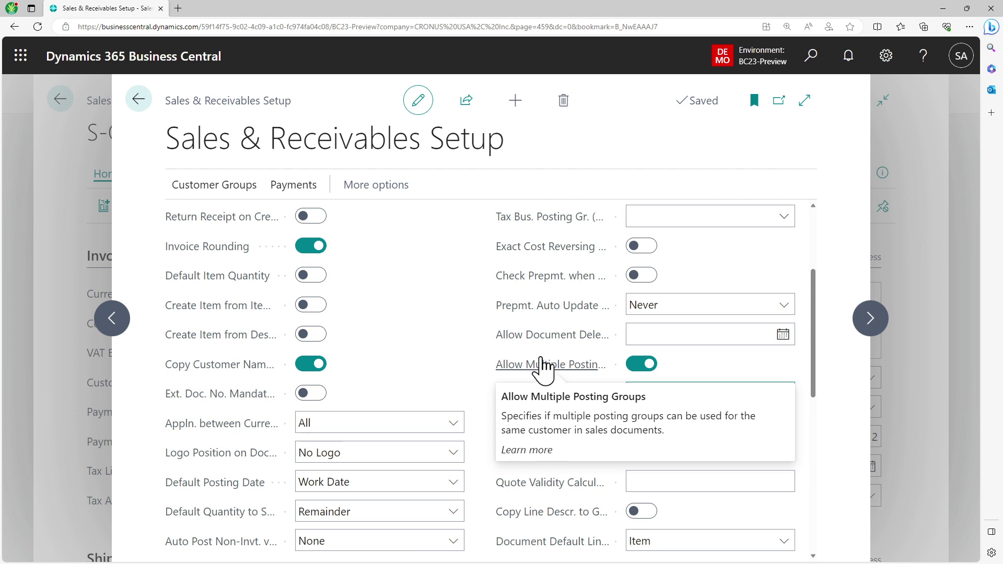
- Leave the setup and open the Customer Posting Groups list via search
click(138, 104)
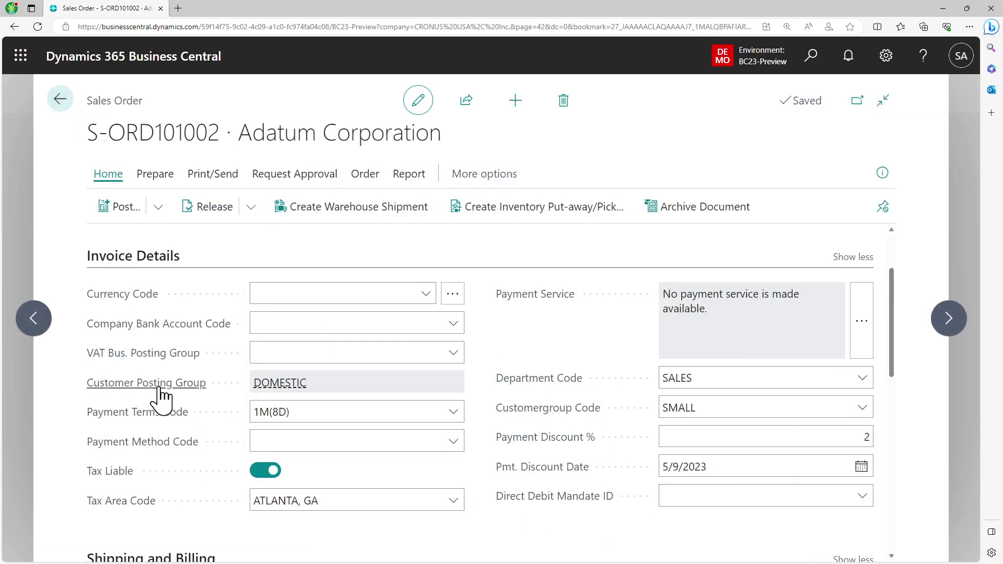
click(59, 99)
click(809, 60)
text(custo)
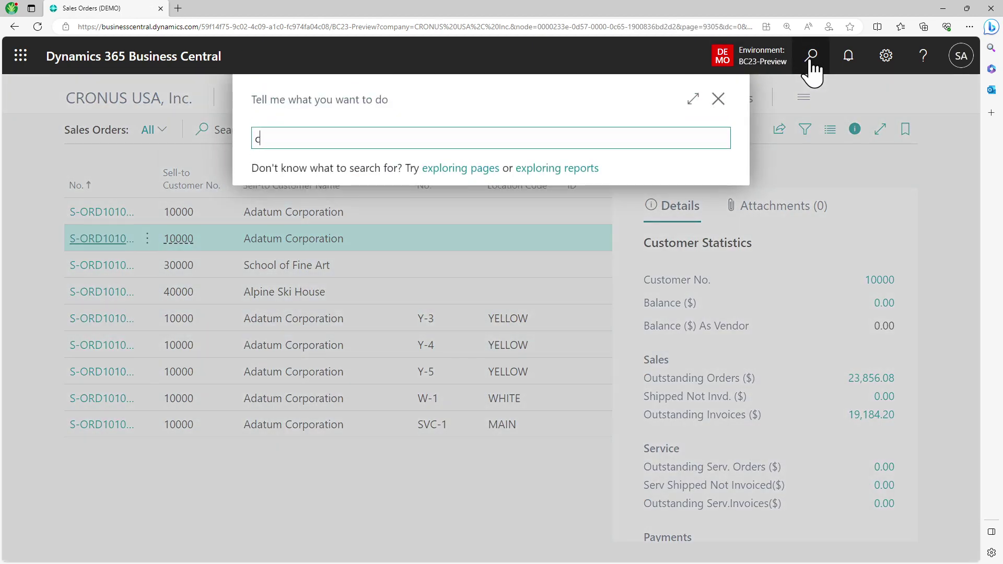
text(mer post)
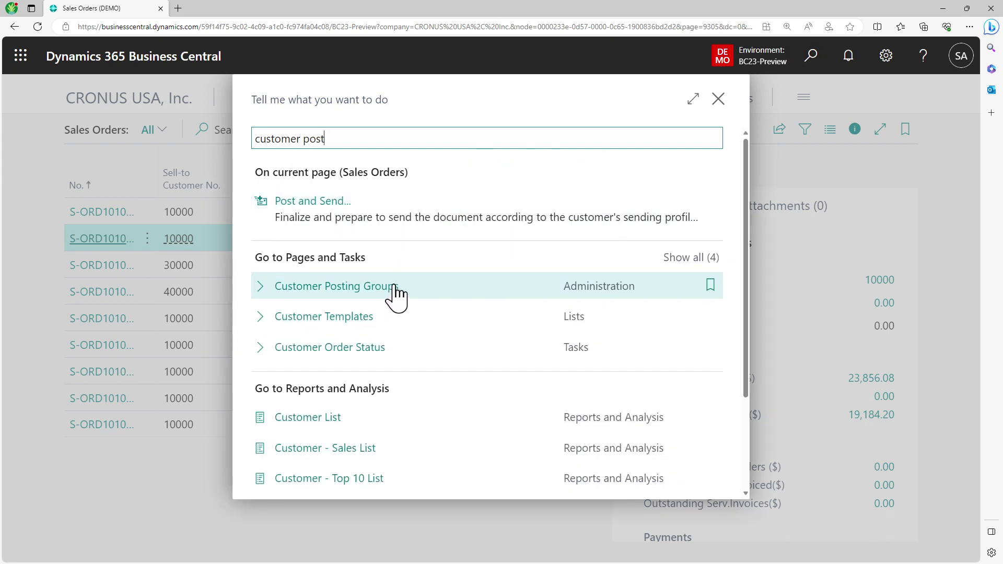
click(394, 286)
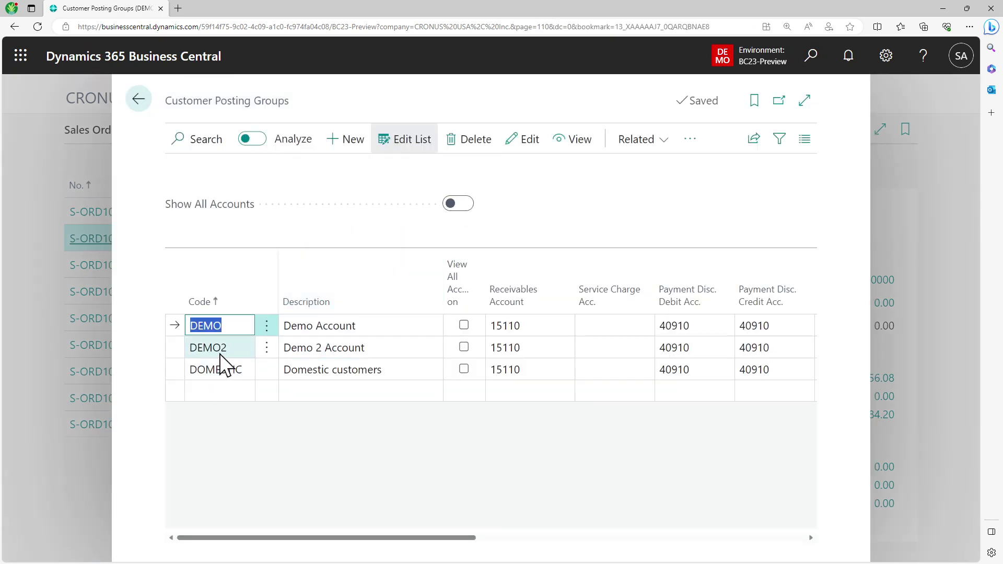
- Rename posting group DEMO2 to DEMO-2 and confirm updating related records
click(224, 347)
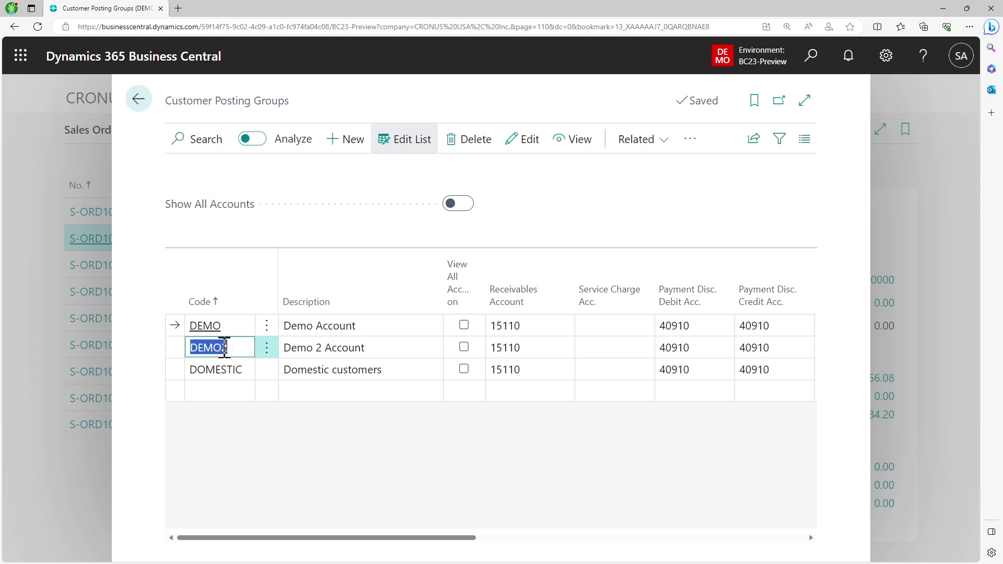
click(224, 348)
text(-)
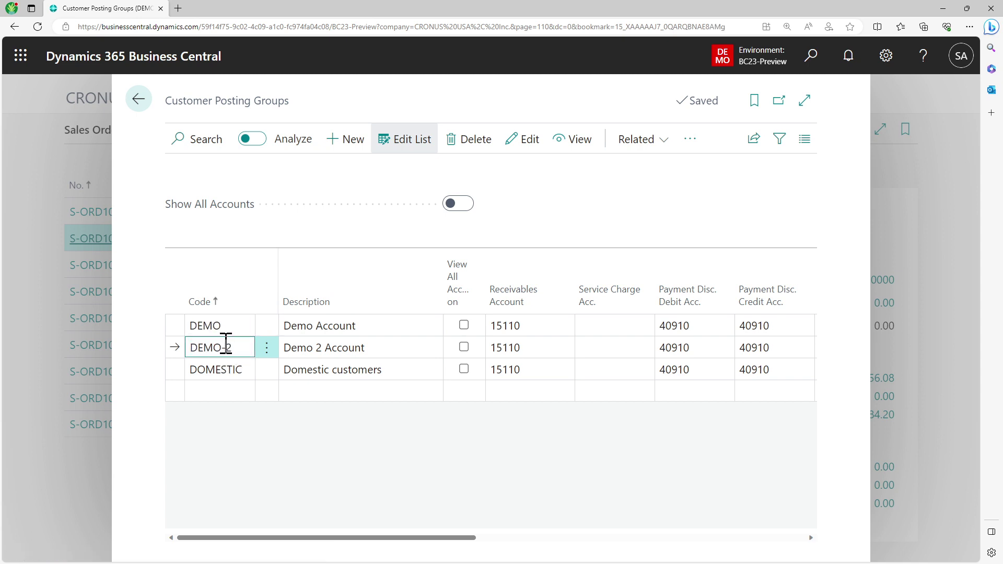
click(225, 331)
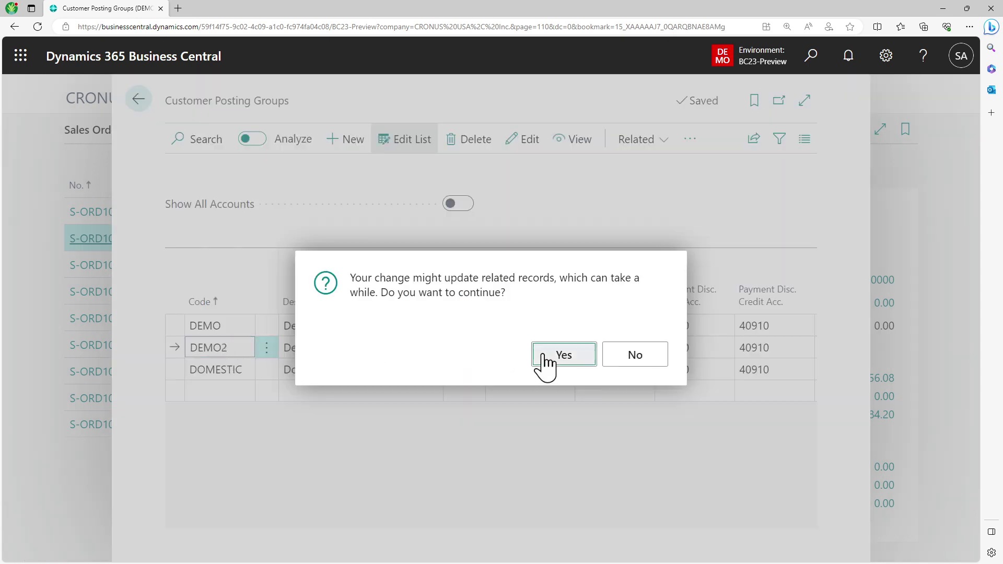
click(546, 366)
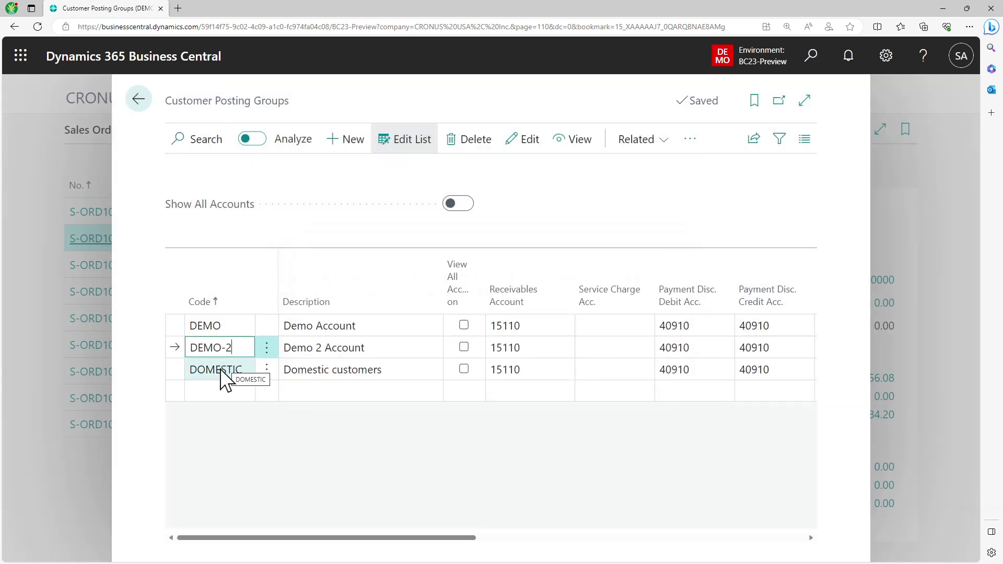
click(220, 369)
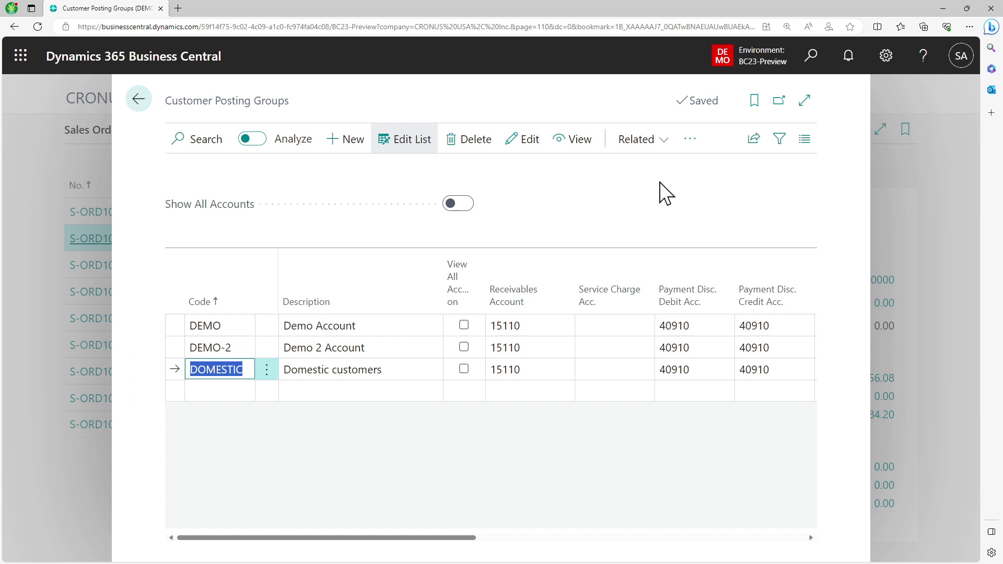
- Add DEMO as an alternative customer posting group for DOMESTIC
click(648, 146)
mouse_move(643, 183)
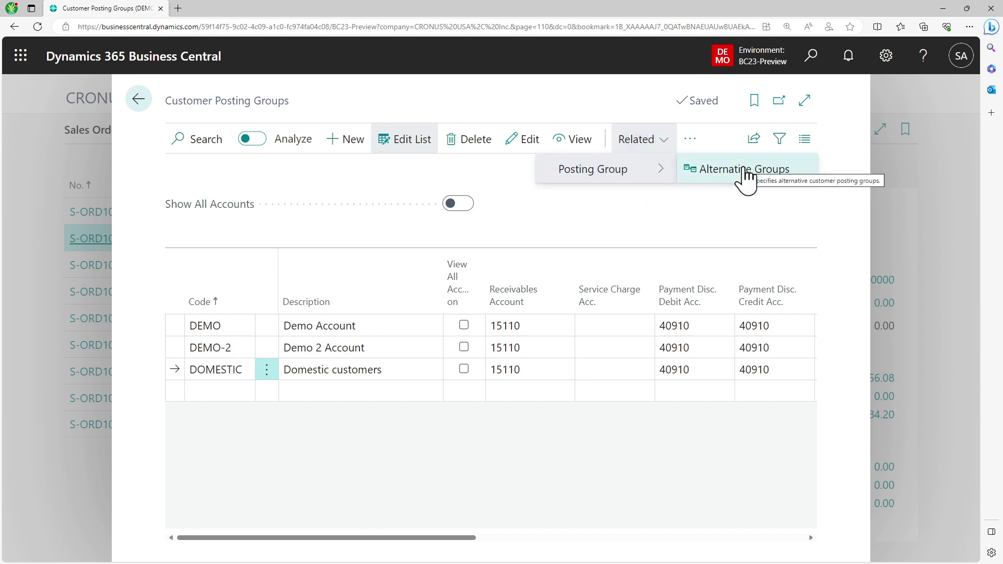
click(743, 170)
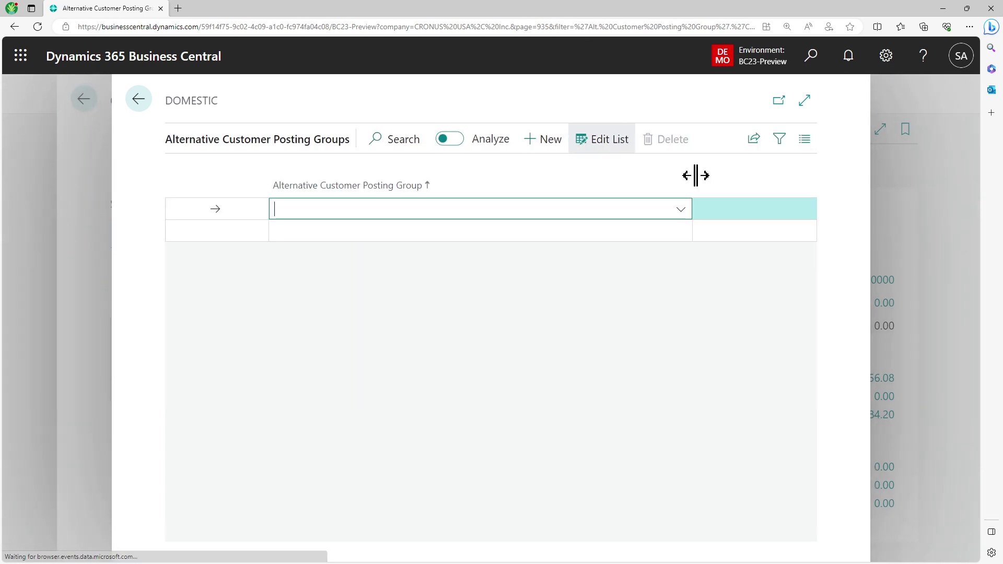
click(681, 210)
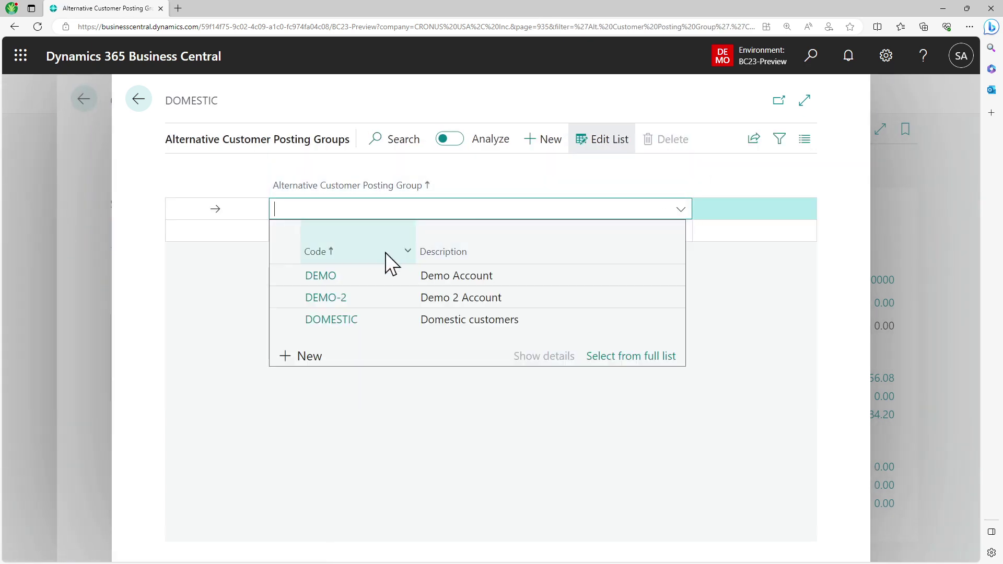
click(370, 271)
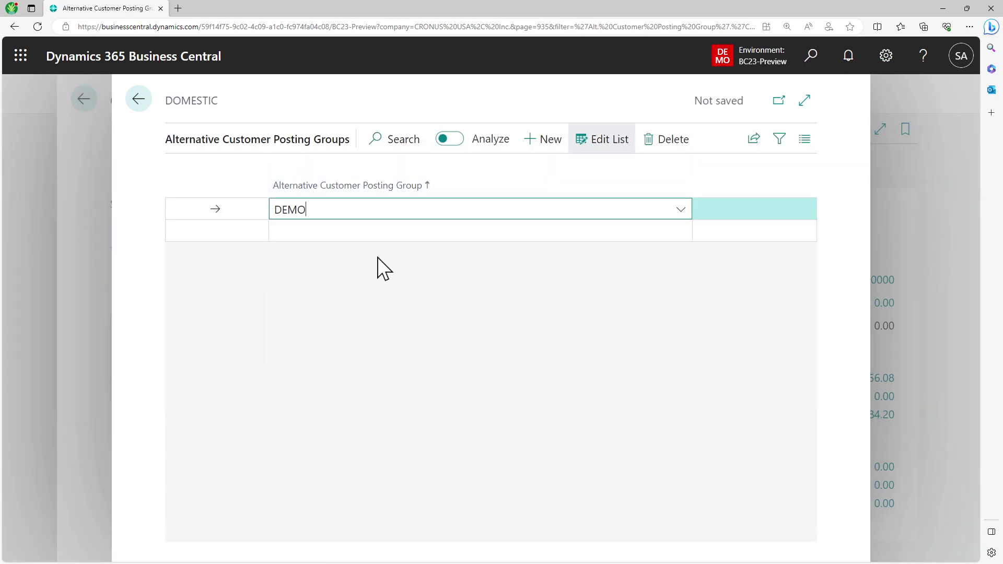
click(323, 231)
key(Up)
click(139, 99)
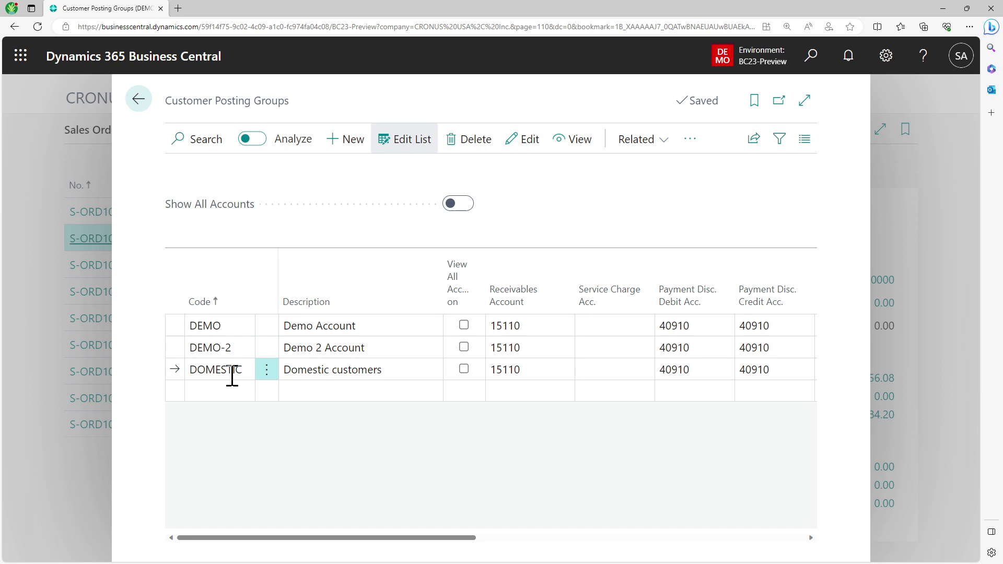
- Reopen DOMESTIC's Alternative Groups to verify DEMO is listed
click(233, 372)
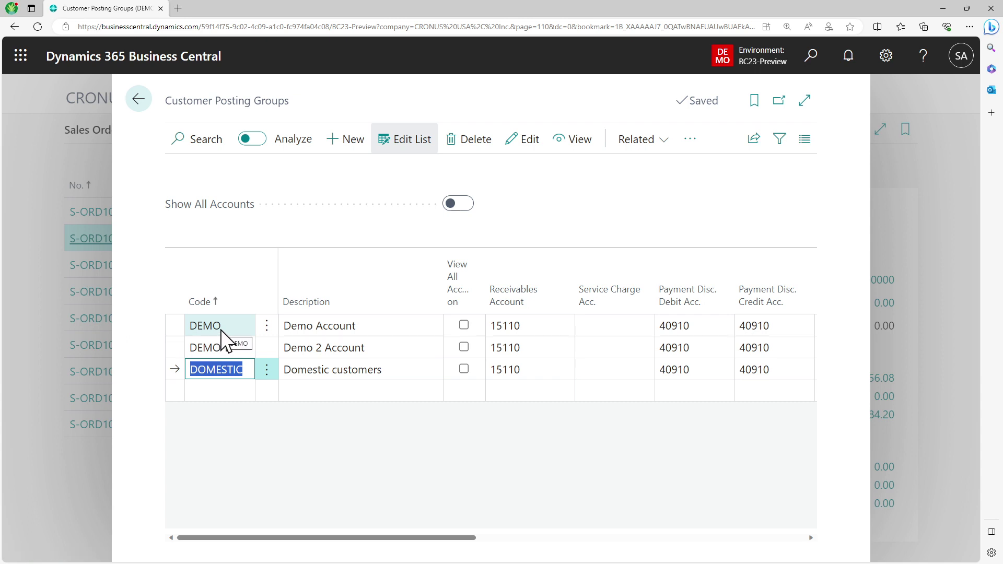
click(222, 370)
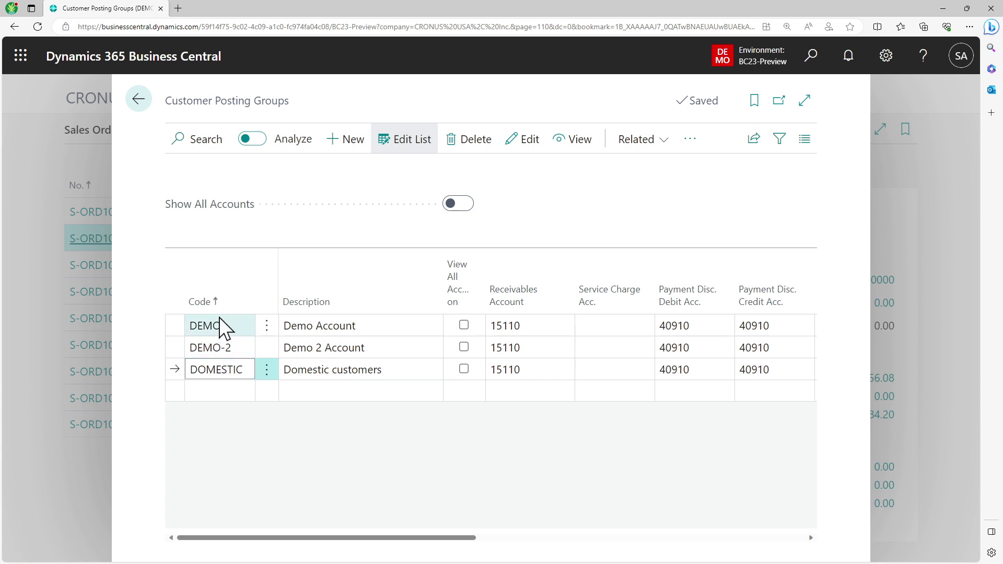
click(220, 326)
click(224, 370)
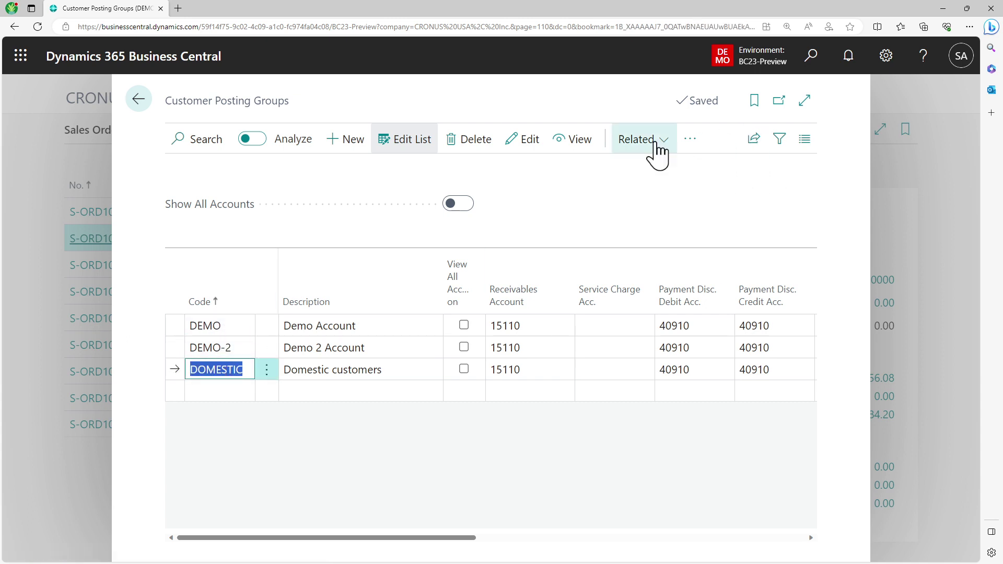
click(655, 146)
click(634, 180)
click(725, 186)
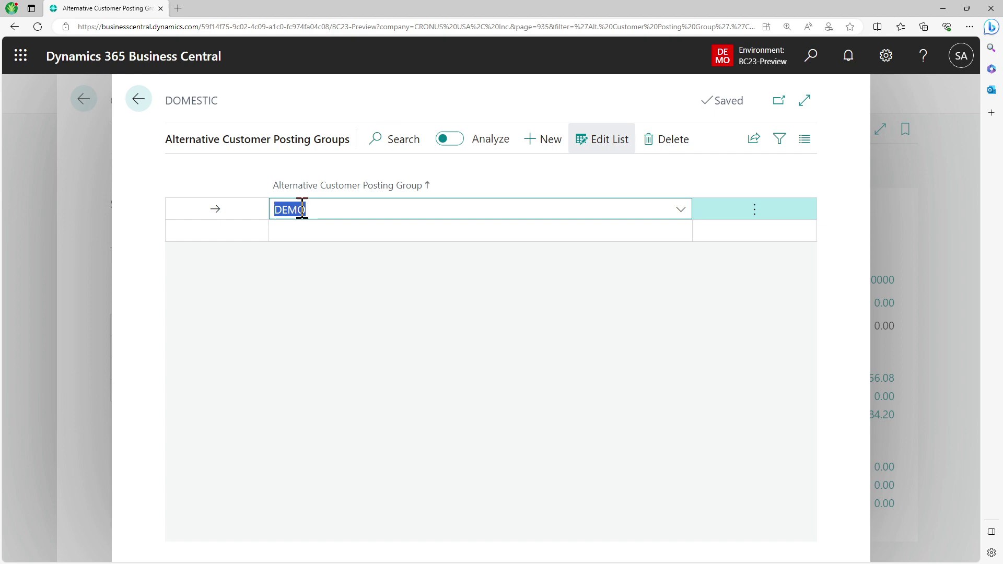
- Reopen sales order S-ORD101002, expand General, and open the Customer Card for customer 10000
click(137, 99)
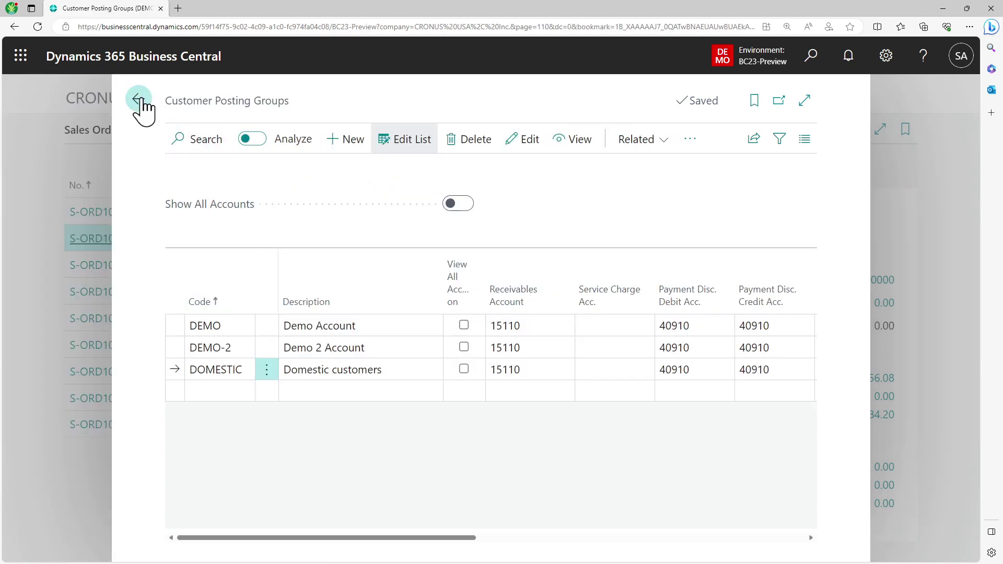
click(139, 102)
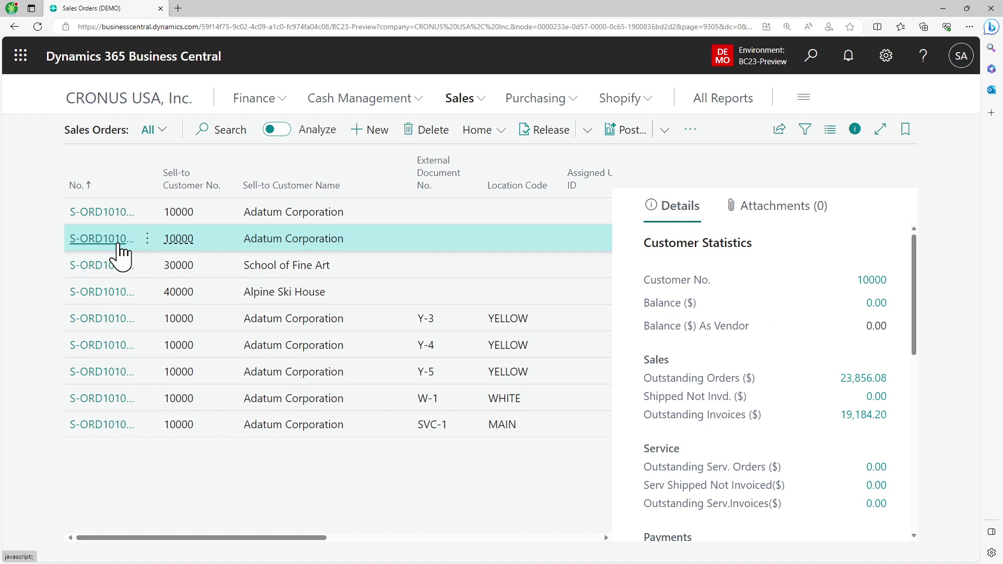
click(118, 241)
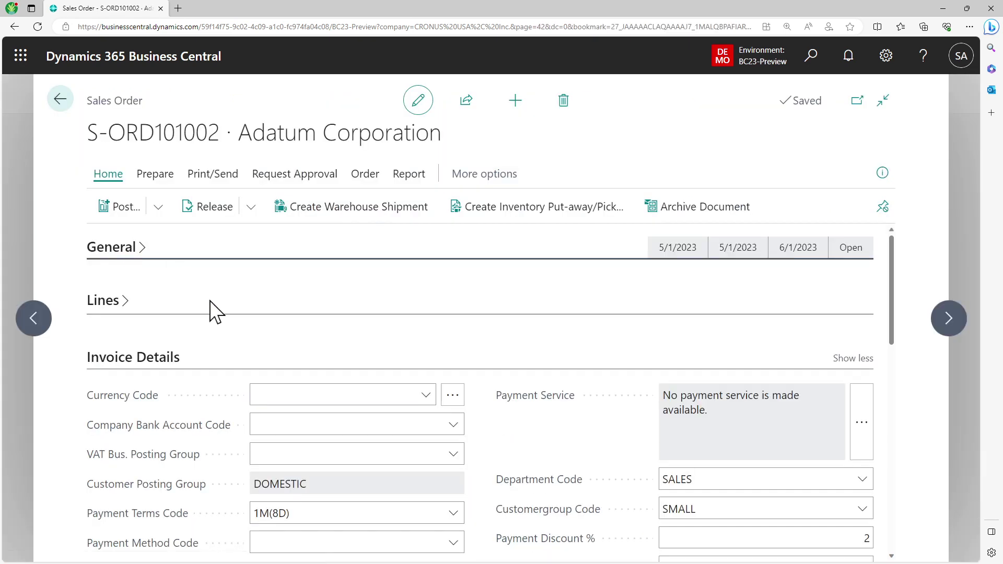
scroll(214, 312, down, 2)
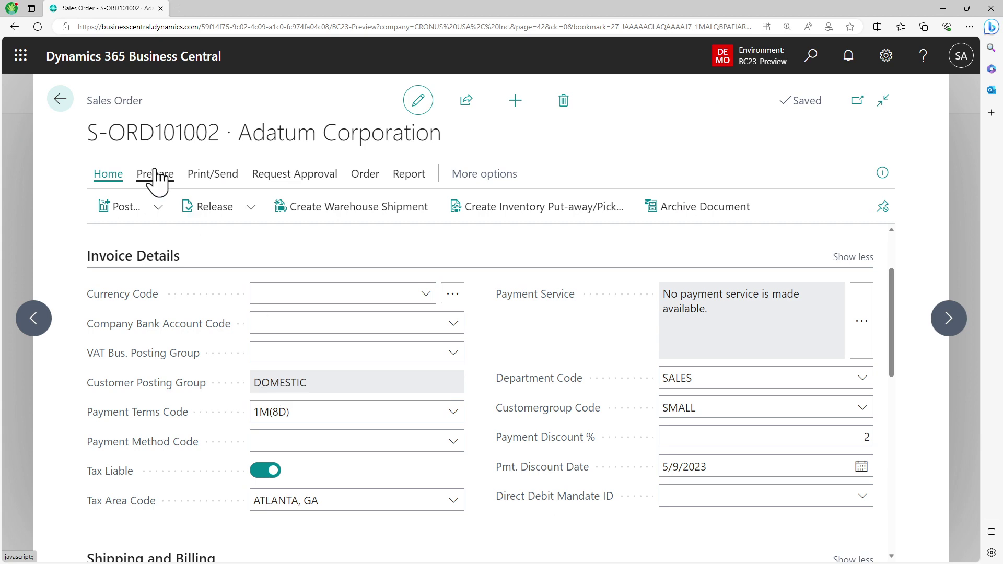
scroll(206, 300, up, 2)
click(134, 249)
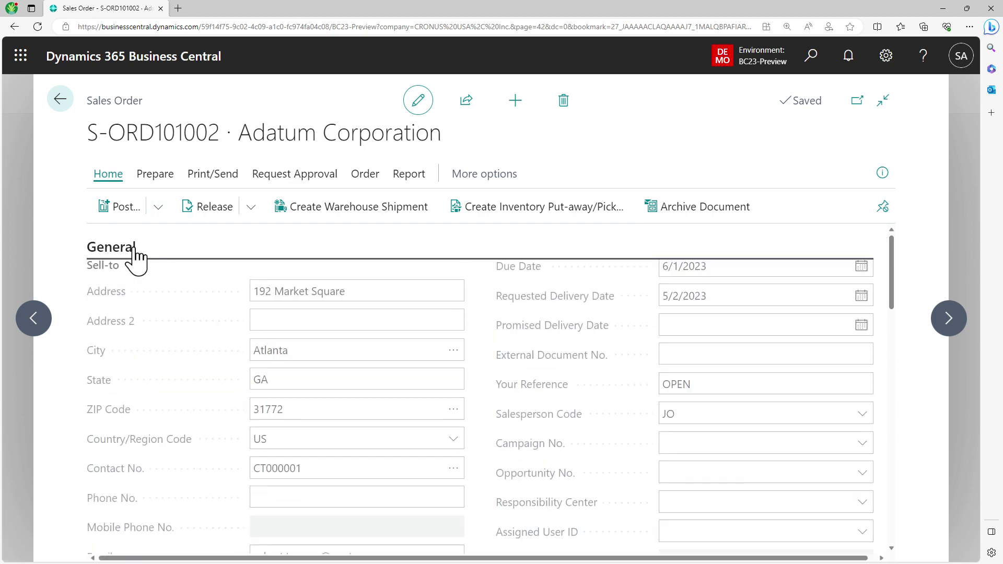
click(450, 272)
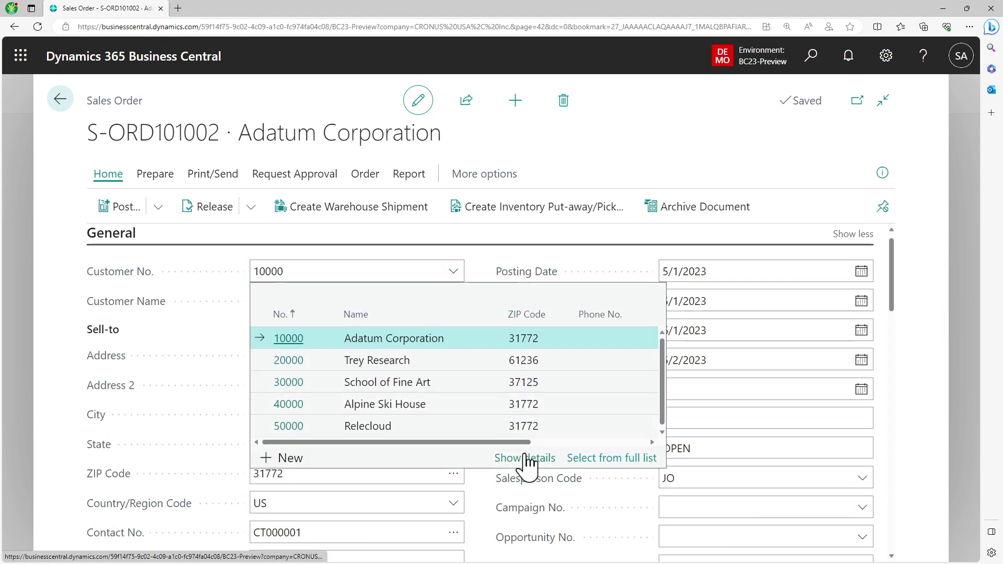
click(526, 456)
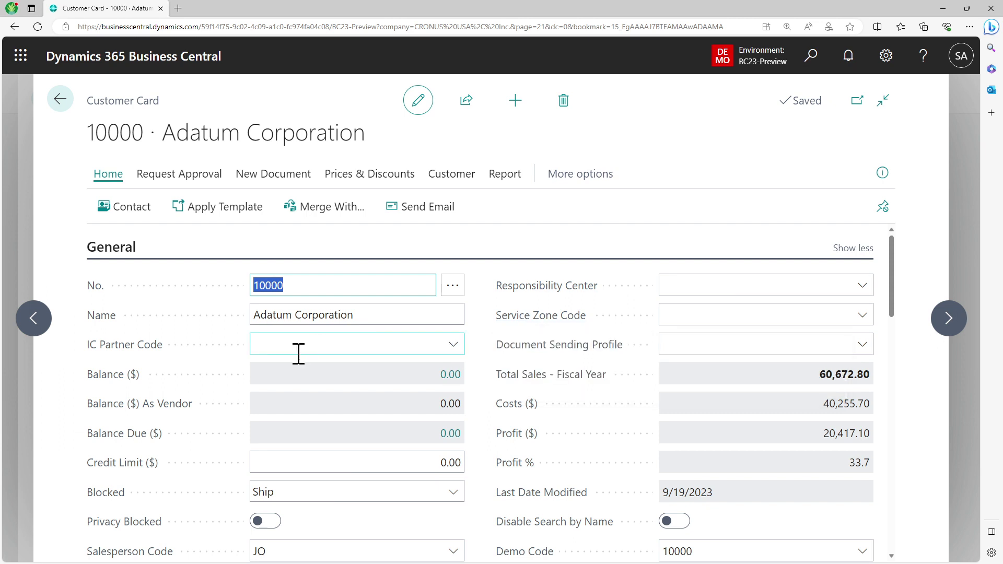
- Turn on Allow Multiple Posting Groups for Adatum Corporation in Invoicing, then go back to S-ORD101002
scroll(539, 434, down, 8)
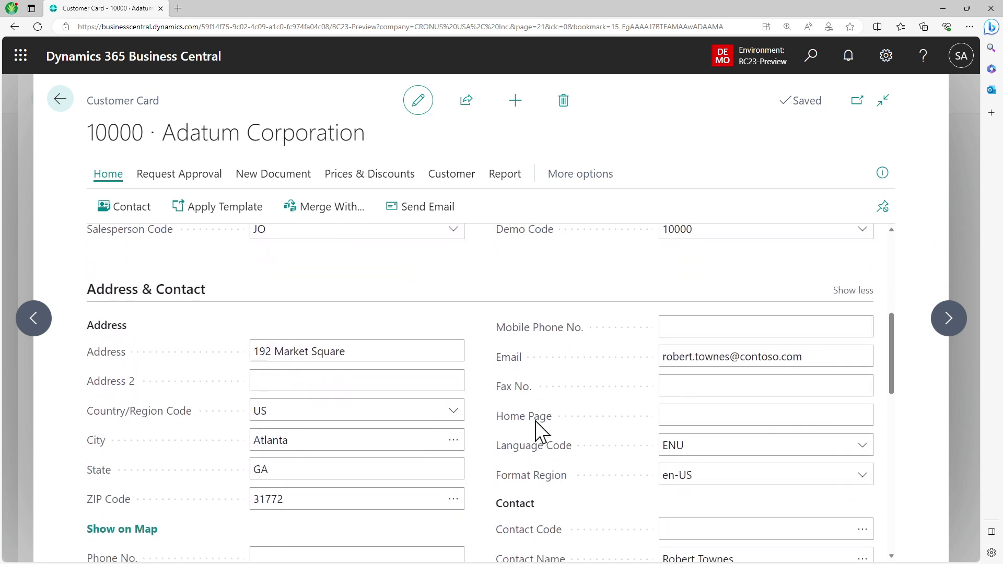
scroll(536, 422, down, 4)
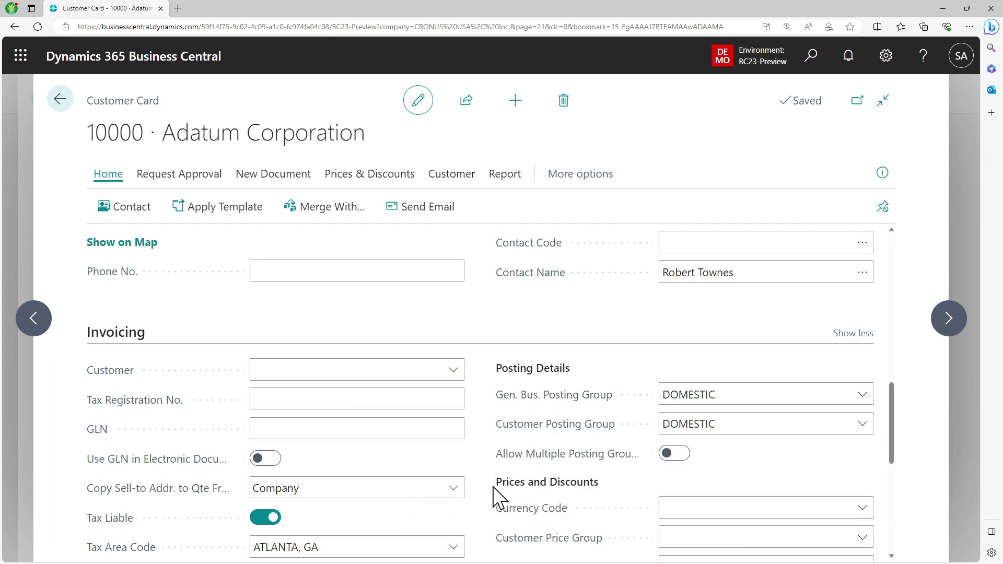
mouse_move(550, 463)
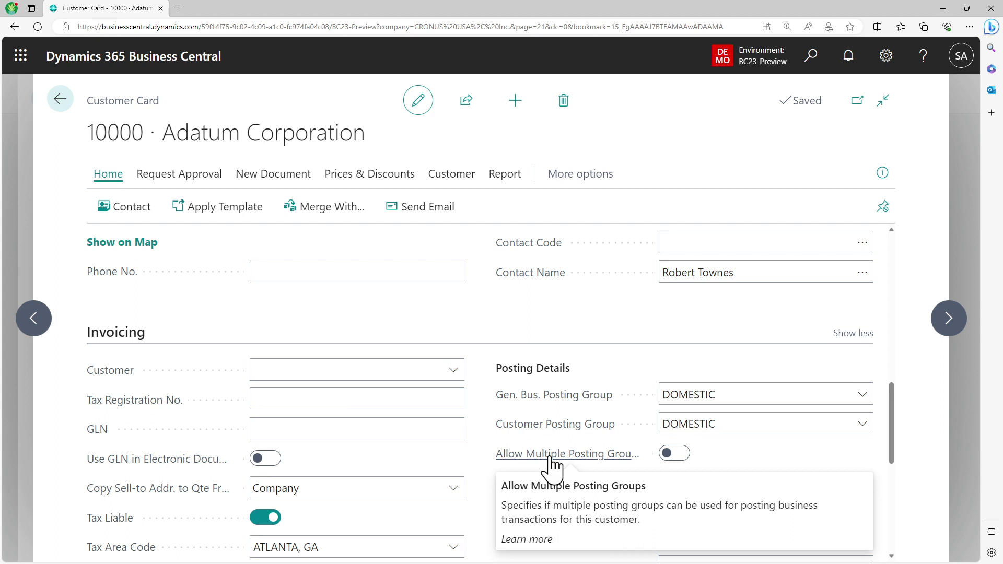
click(680, 455)
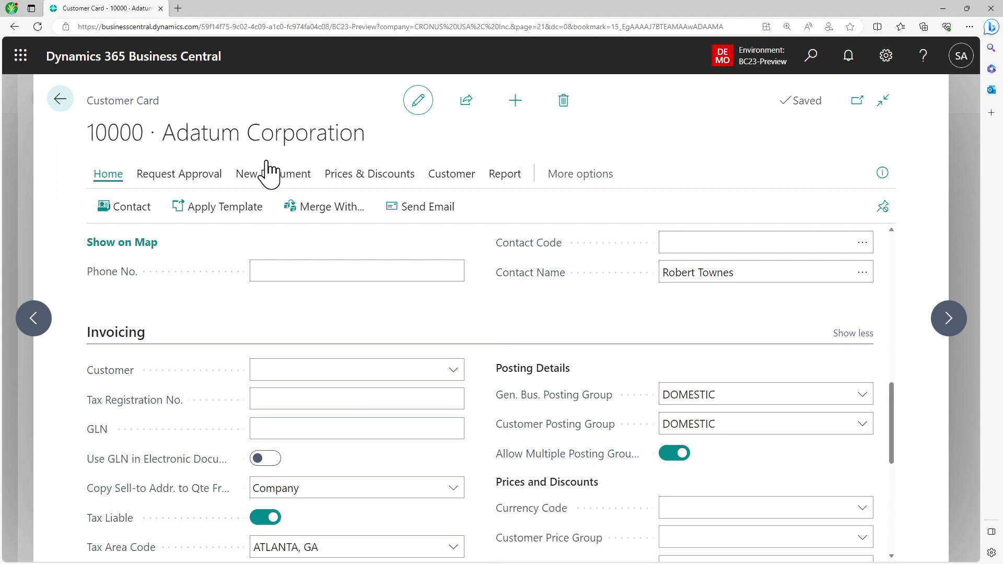
click(60, 99)
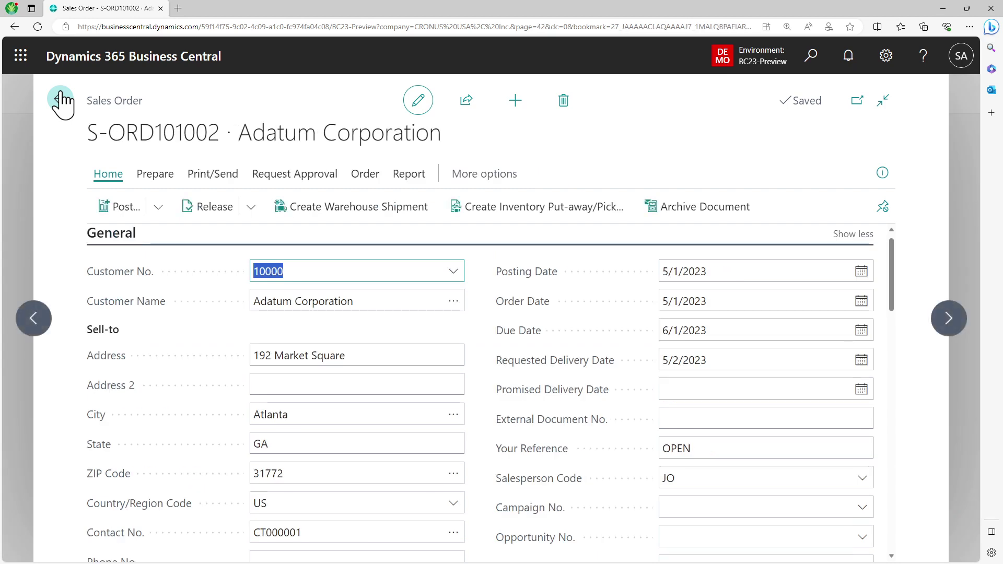
- Try setting the order's customer posting group to DEMO-2 and undo the rejected change
scroll(408, 334, down, 10)
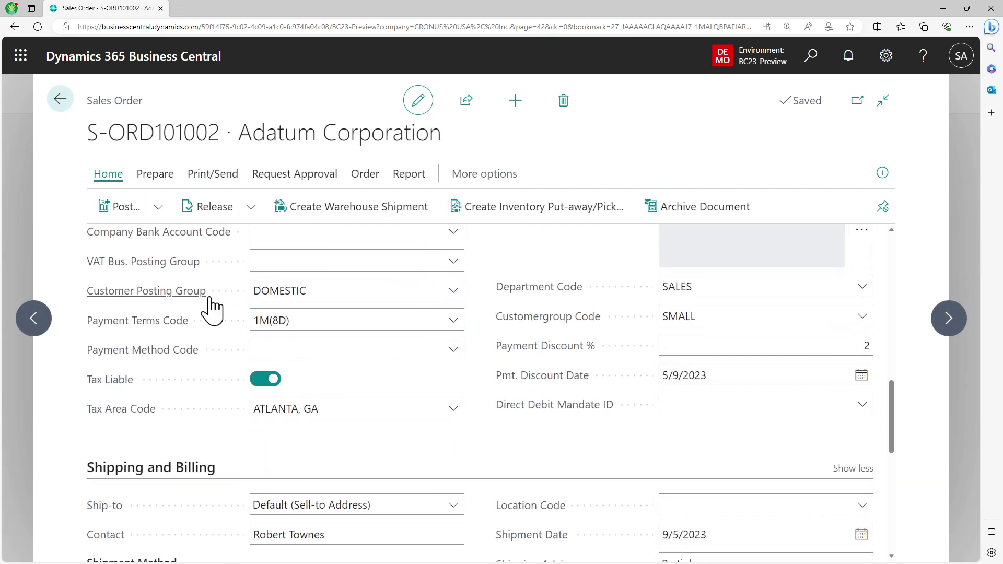
mouse_move(156, 291)
click(454, 292)
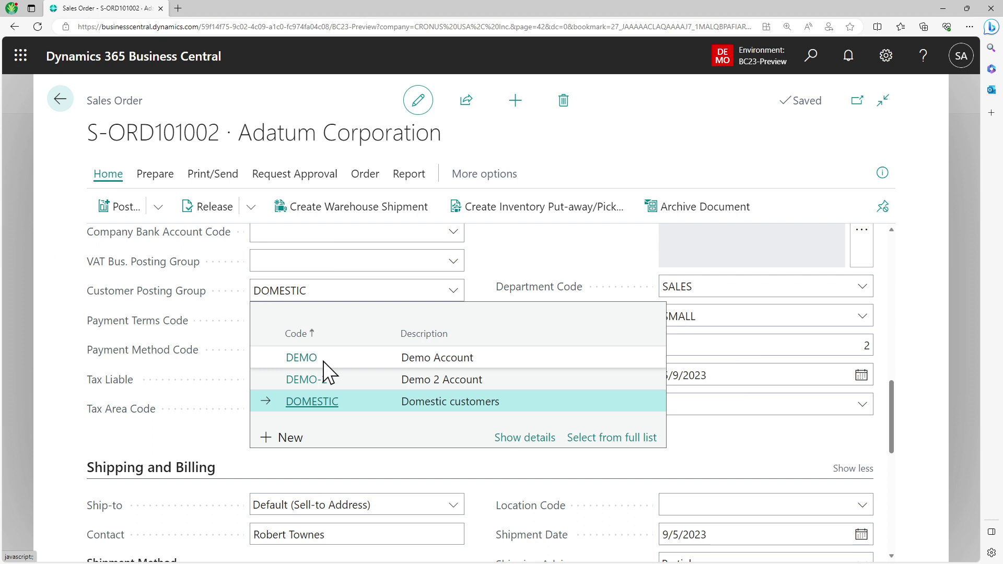
click(343, 378)
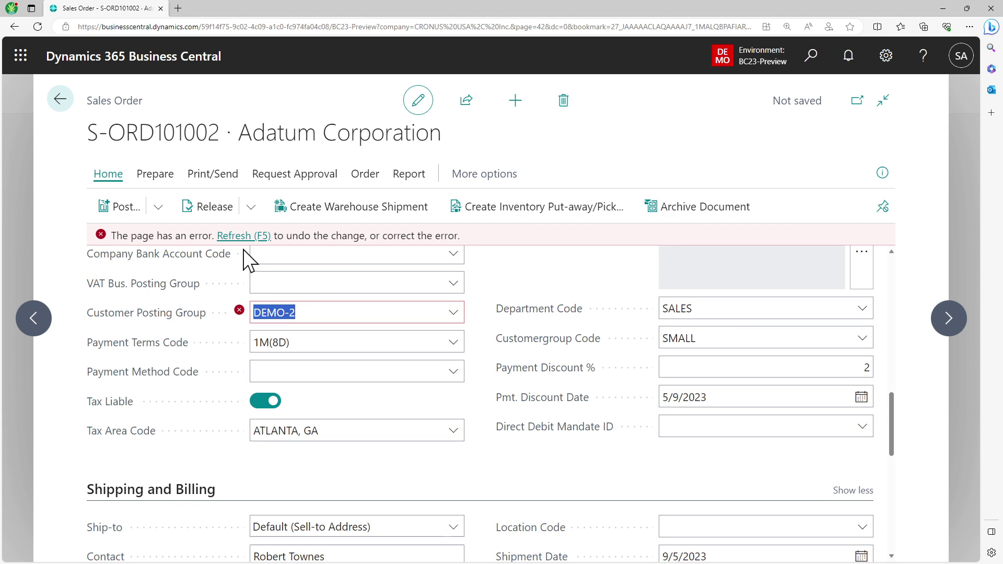
click(252, 235)
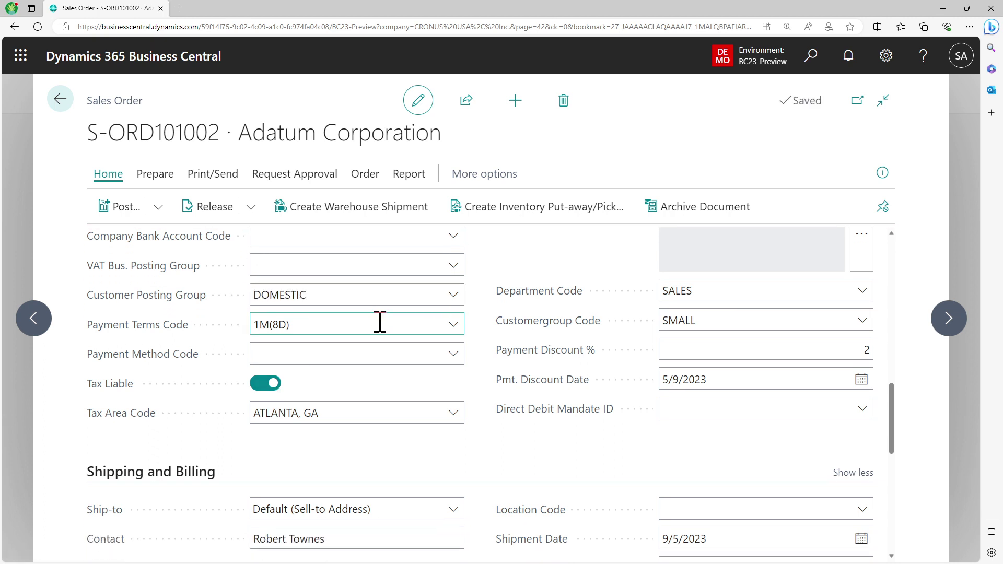
- Choose DEMO as the order's customer posting group and leave the field to save
click(393, 292)
click(453, 291)
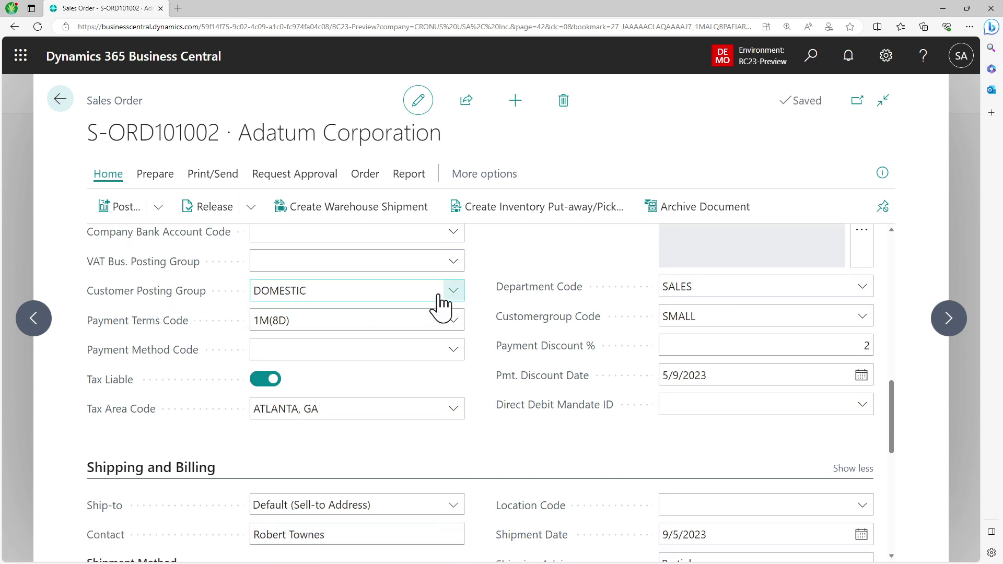
click(309, 361)
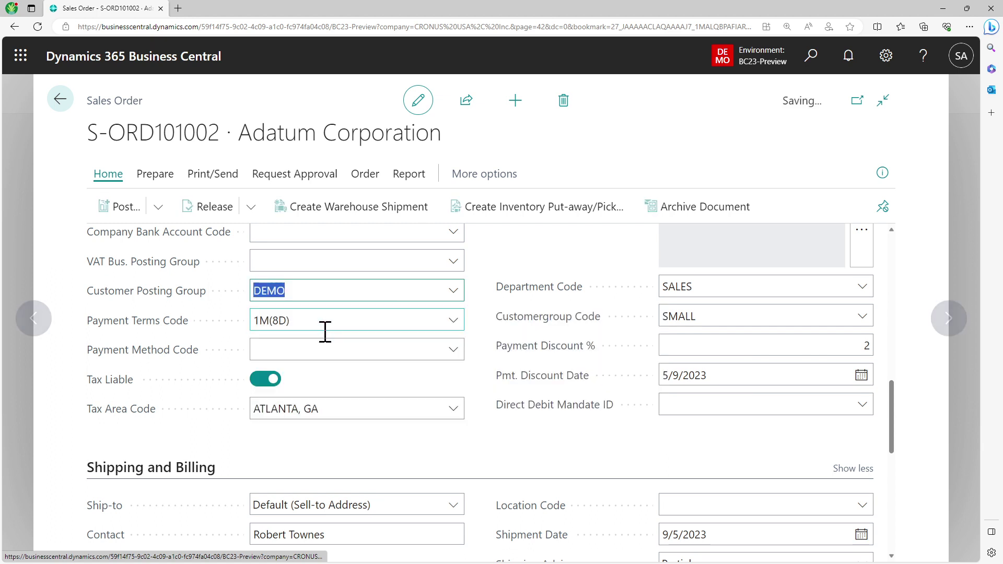
click(327, 321)
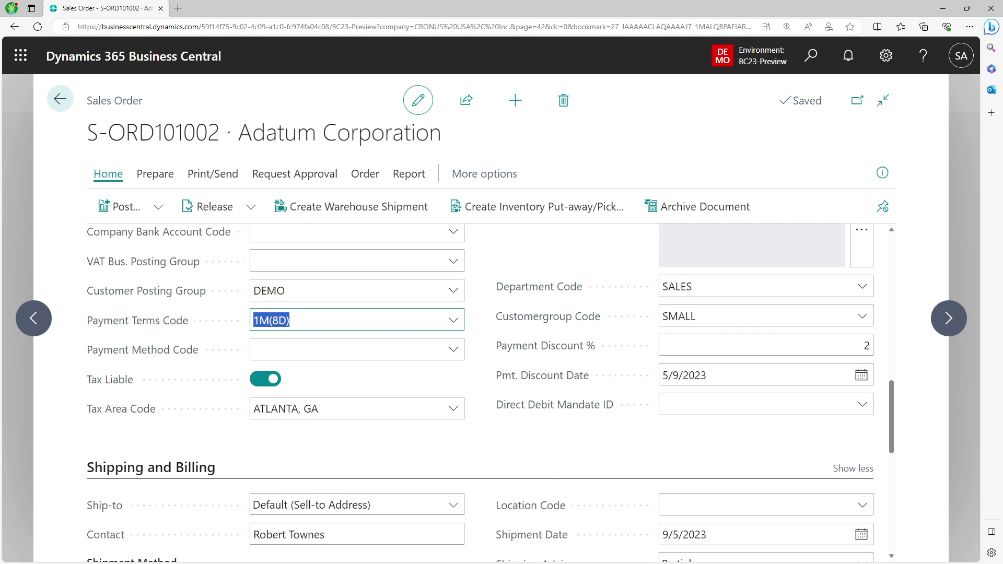
- Try switching the order back to DOMESTIC, discard the rejection, then open the DEMO group's card
click(450, 295)
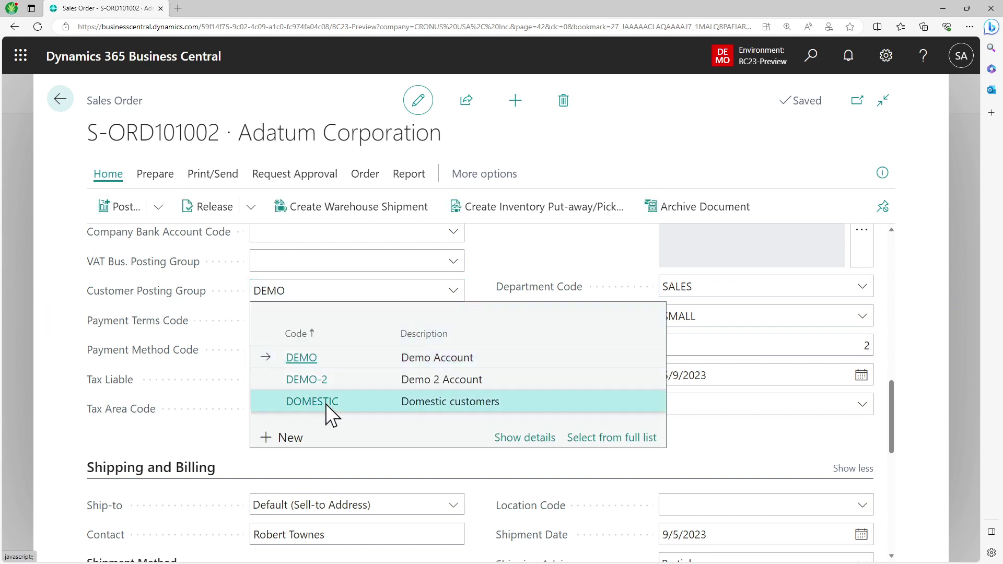
click(325, 403)
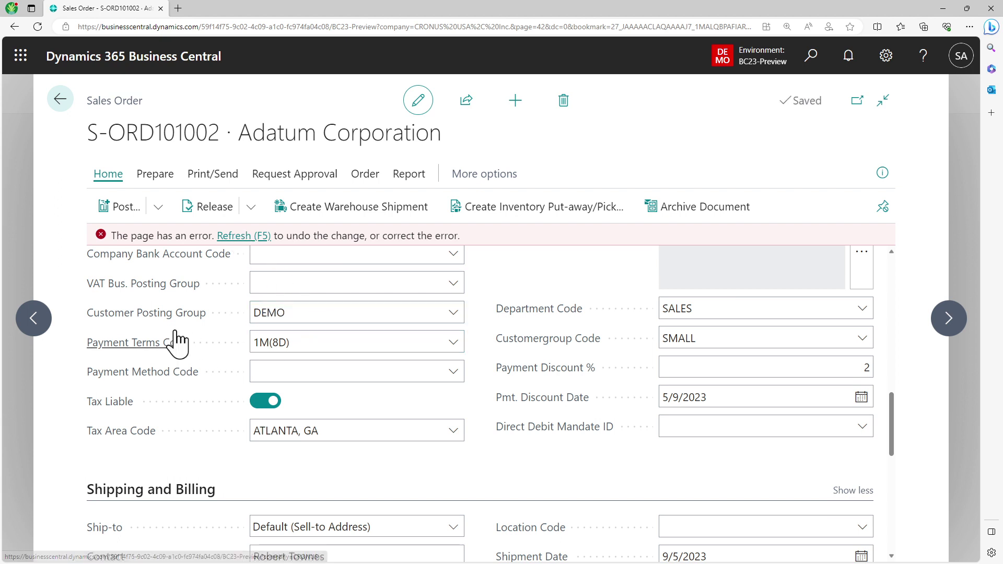
click(453, 301)
click(453, 294)
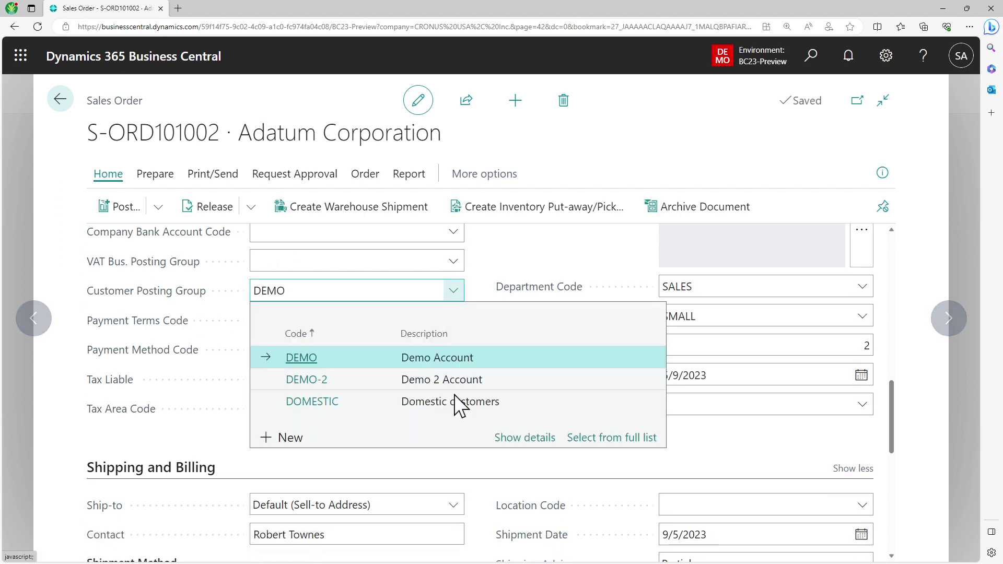
click(523, 438)
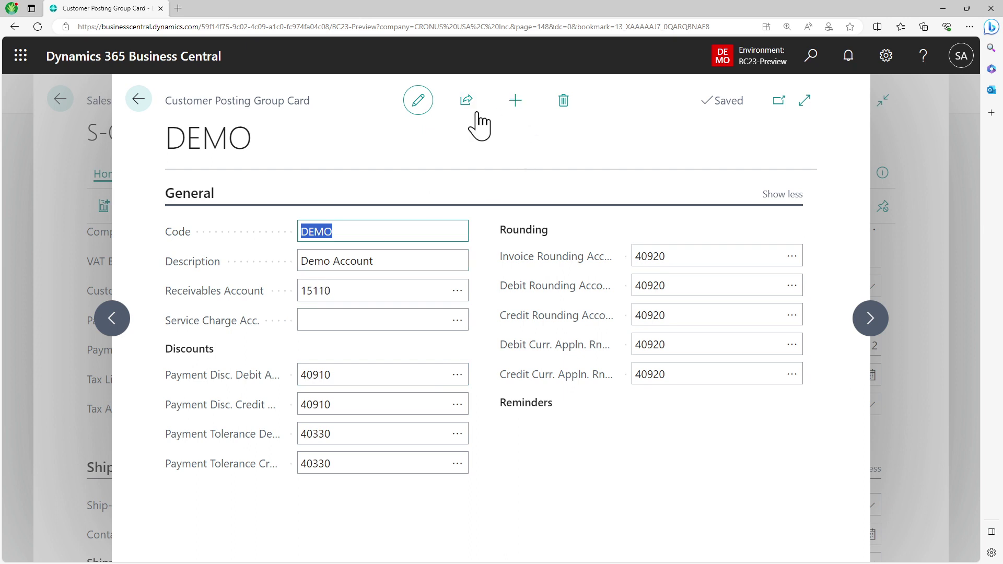
- Open Customer Posting Groups and copy the DOMESTIC code
click(139, 99)
click(811, 55)
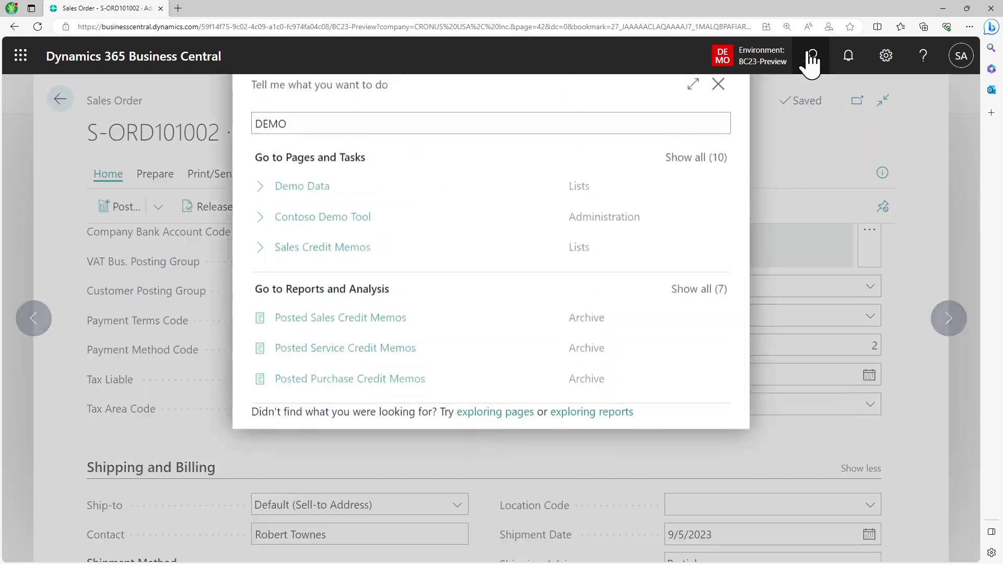
text(customer posting)
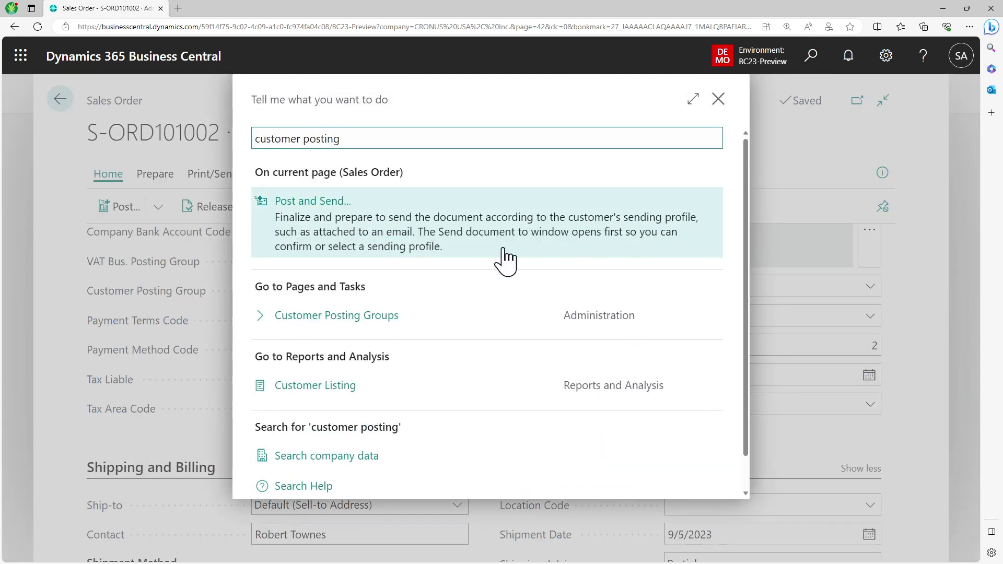
click(368, 297)
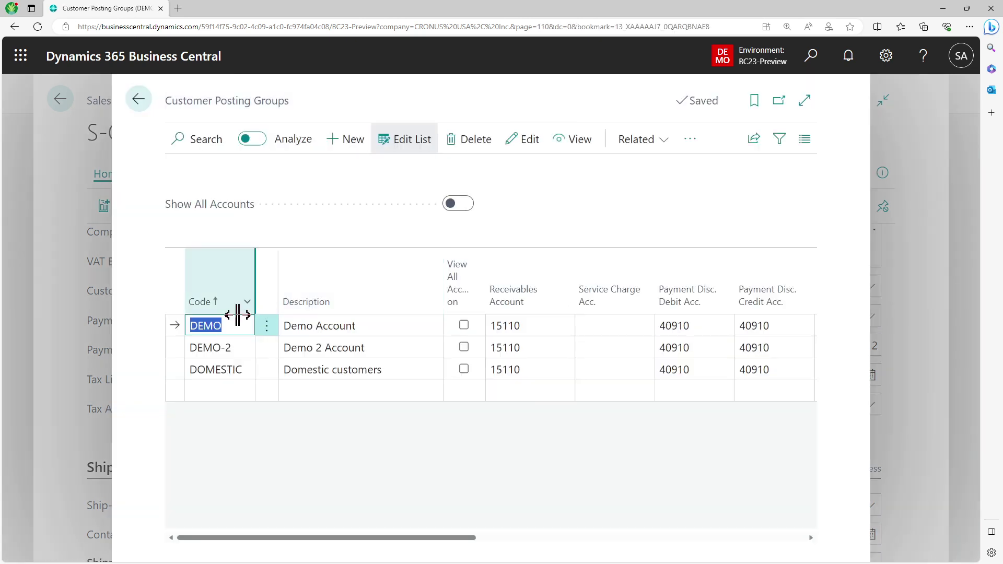
click(218, 370)
key(ctrl+c)
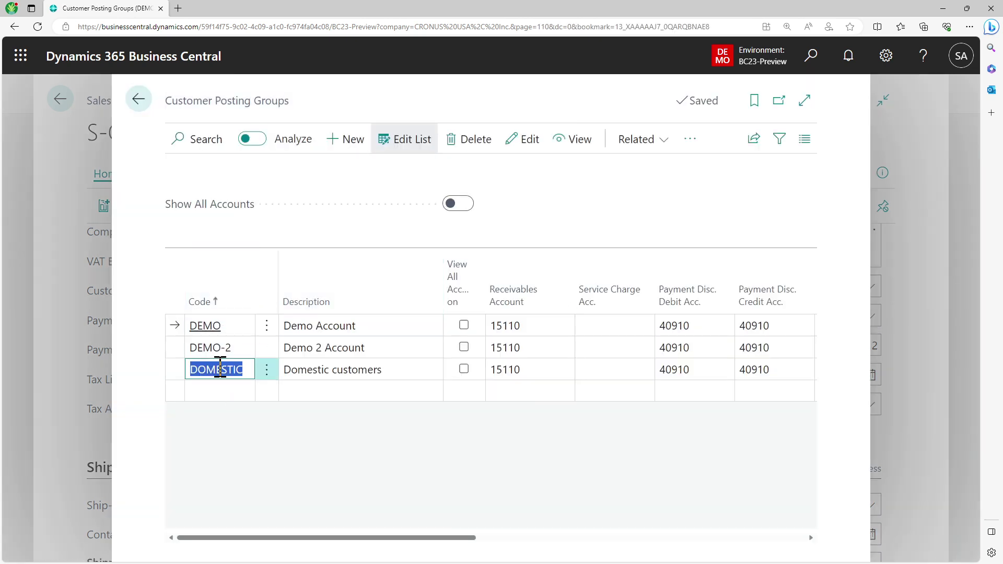
right_click(218, 372)
click(254, 178)
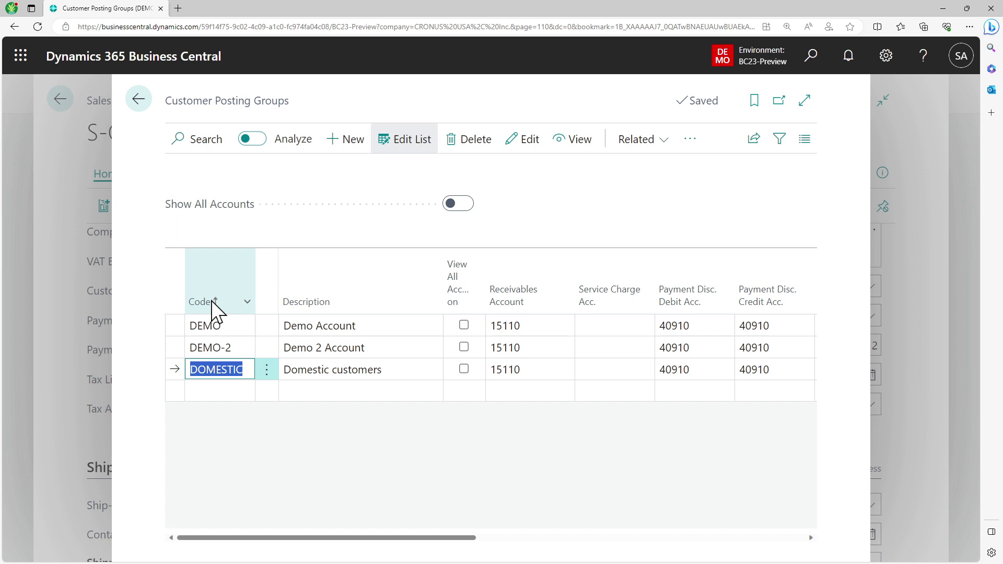
- Paste DOMESTIC into DEMO's Alternative Groups and save it
click(218, 325)
click(662, 157)
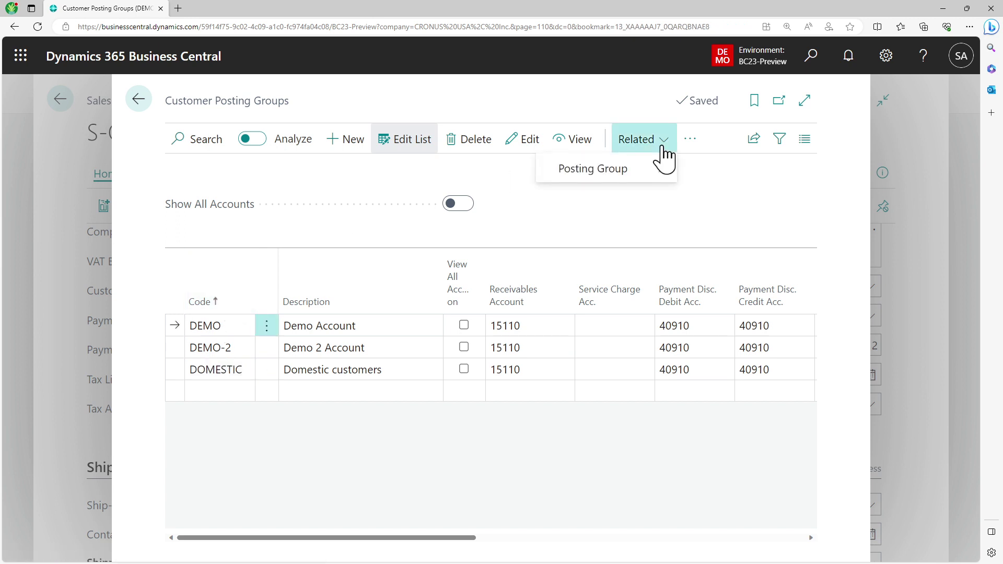
mouse_move(641, 173)
click(732, 169)
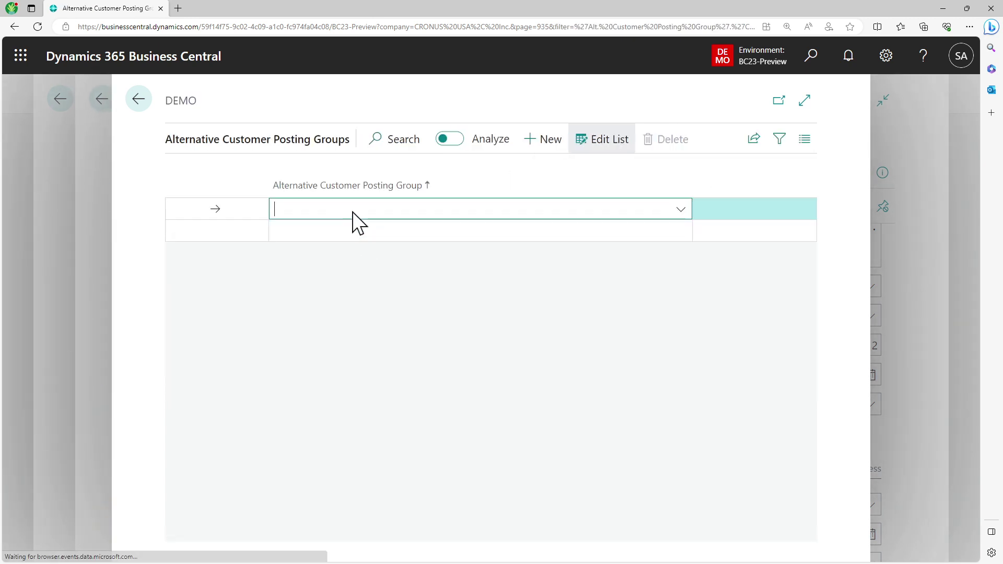
right_click(378, 208)
click(415, 306)
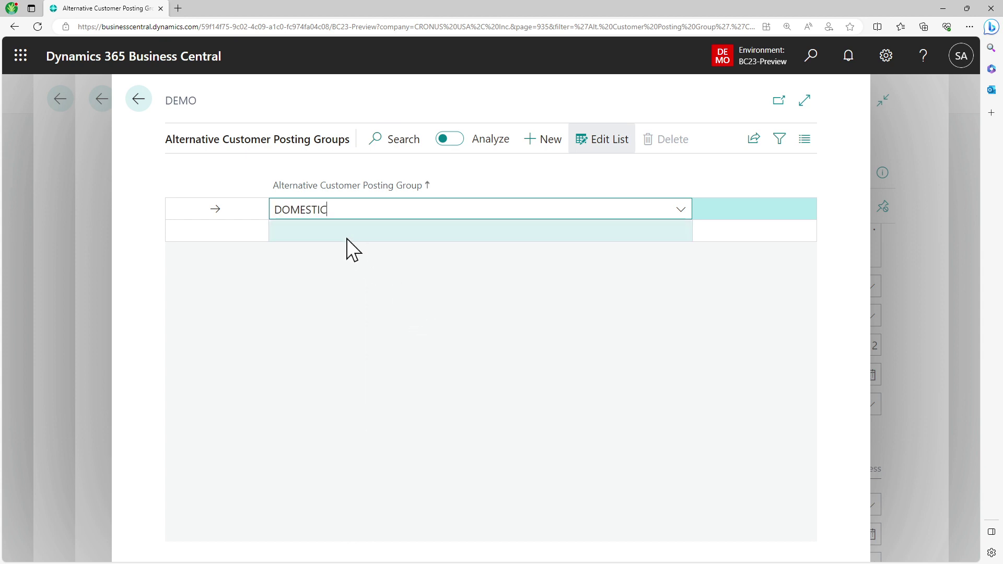
click(346, 238)
click(139, 104)
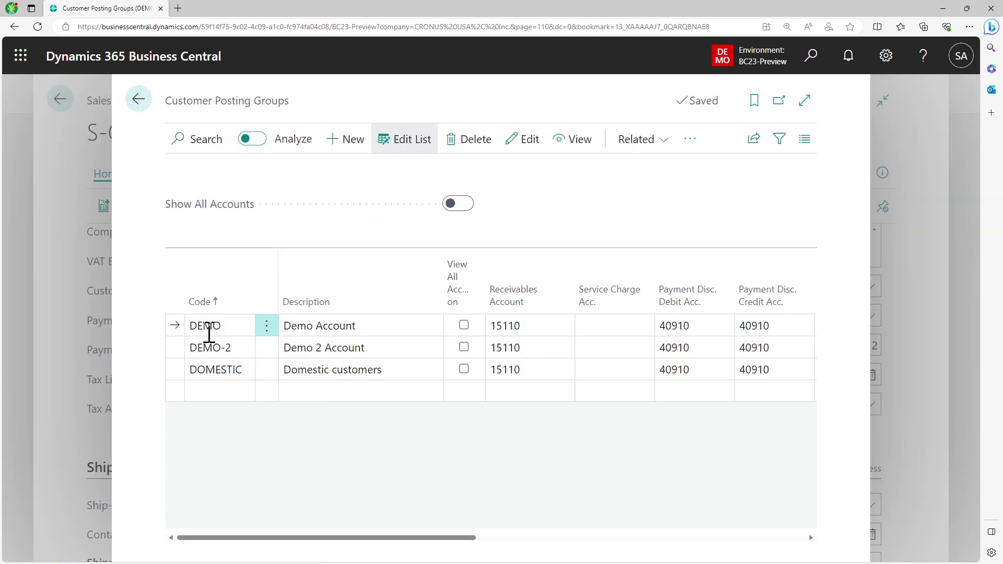
- On sales order S-ORD101002, switch the customer posting group to DOMESTIC, then back to DEMO
click(139, 102)
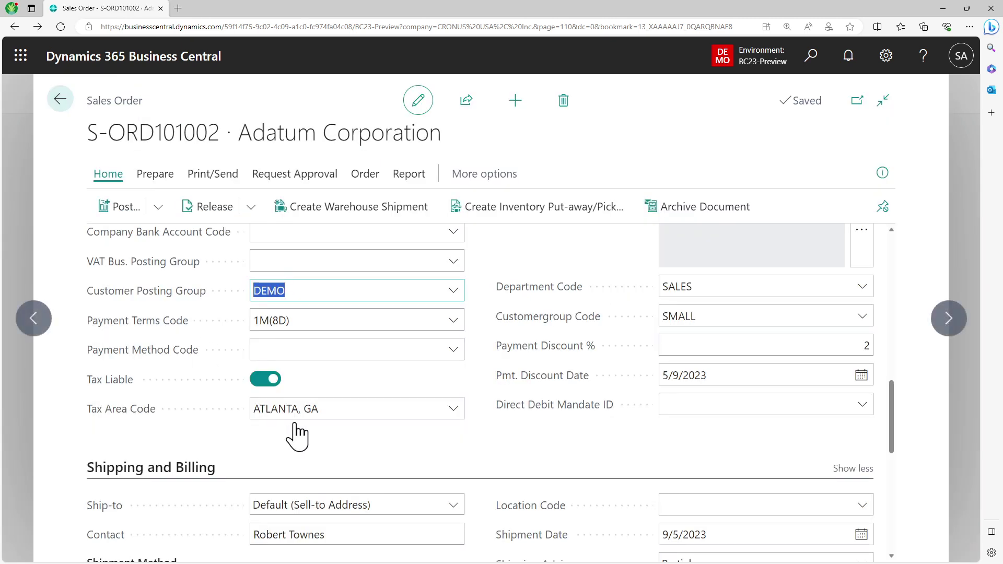
click(453, 292)
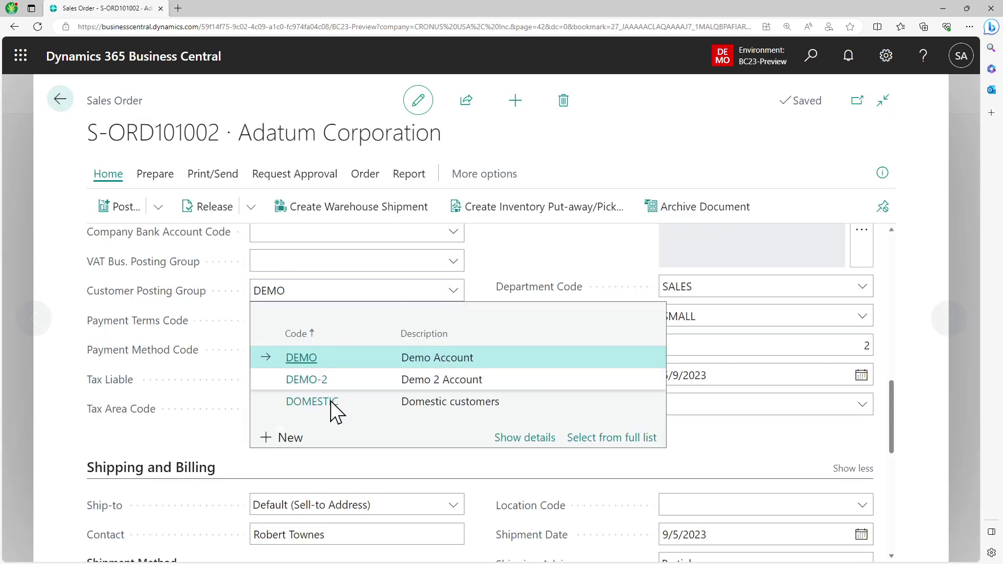
click(312, 401)
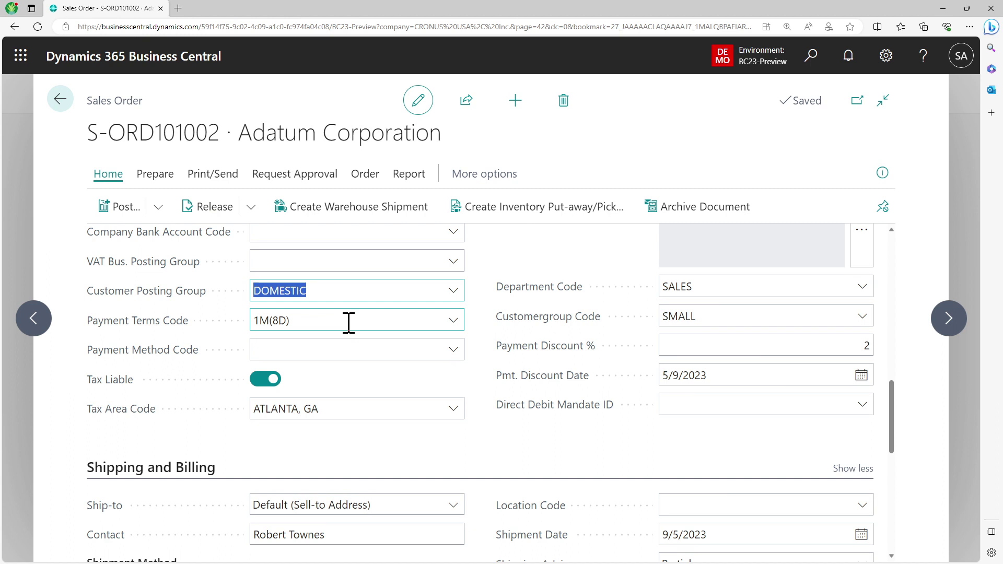
click(455, 291)
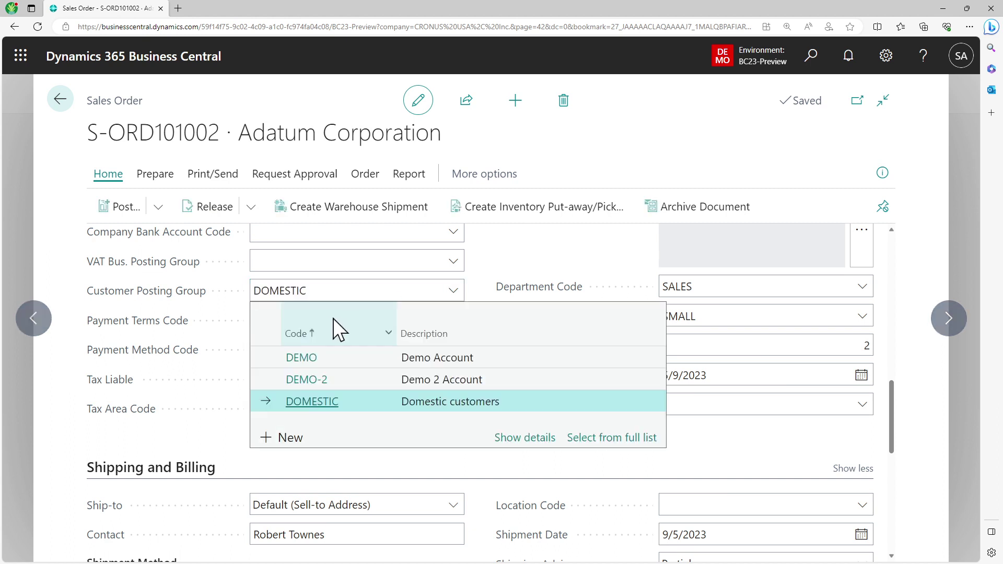
click(322, 357)
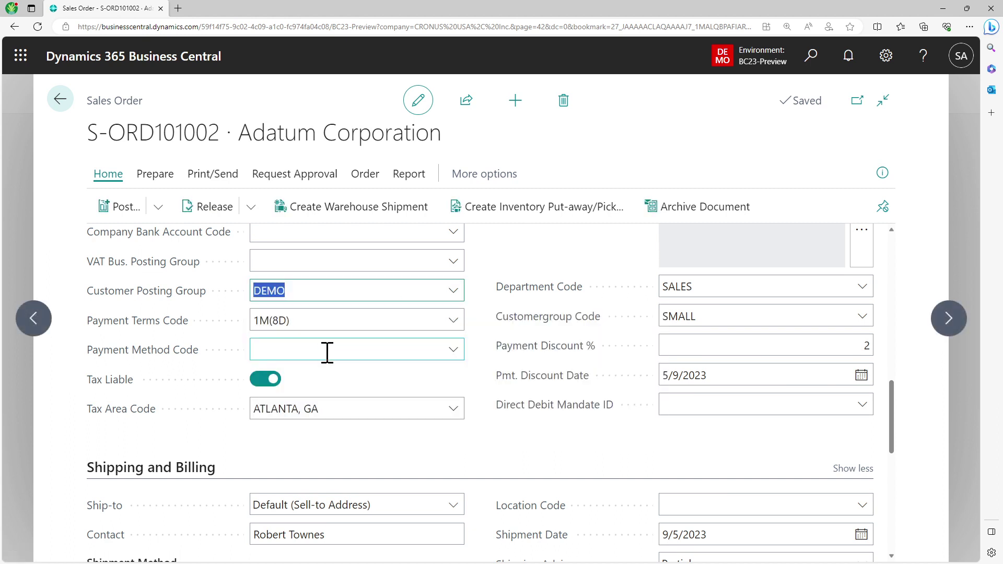
click(458, 293)
- Try DEMO-2 as the posting group, read the error, and undo to keep DEMO
click(456, 292)
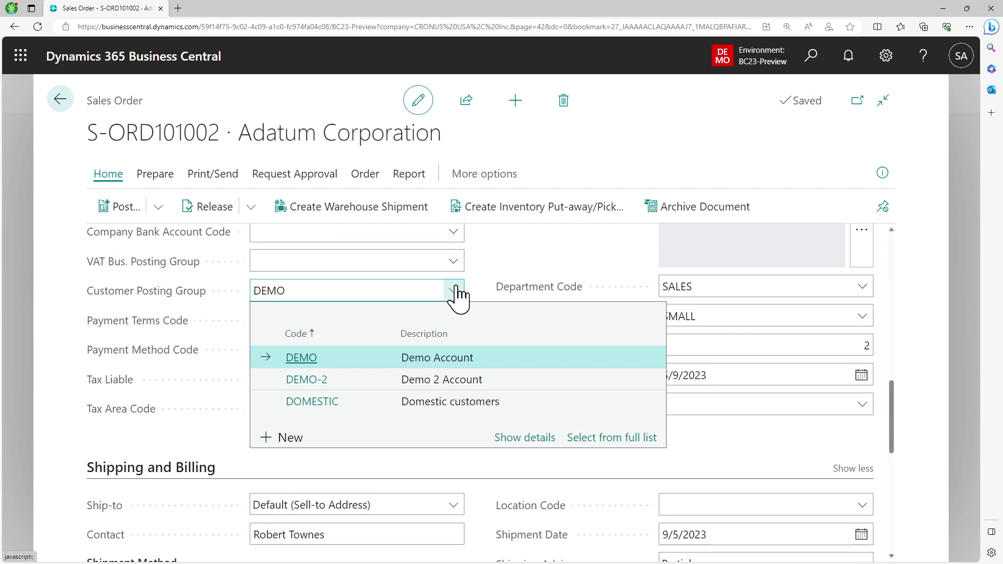
click(375, 377)
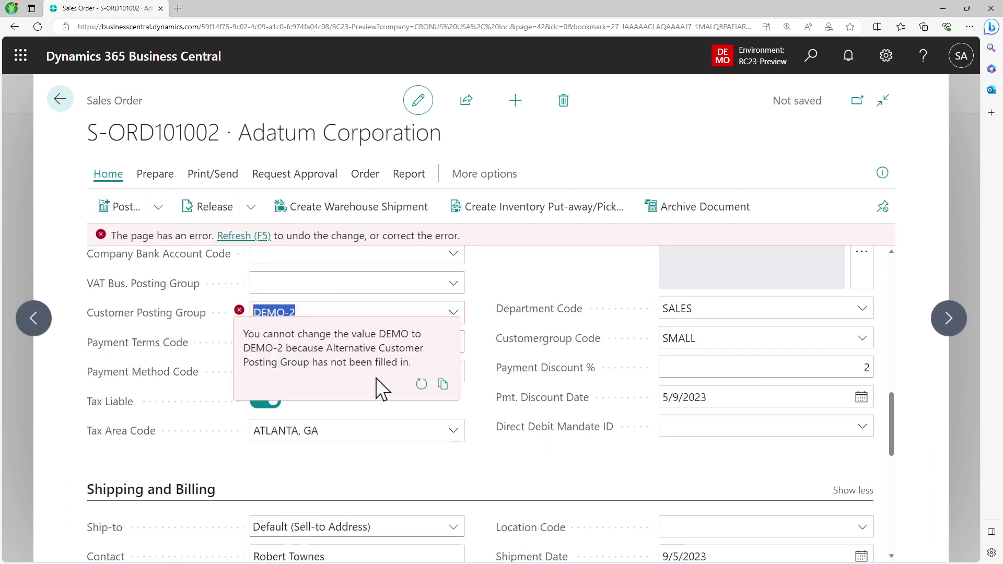
drag(261, 333, 347, 364)
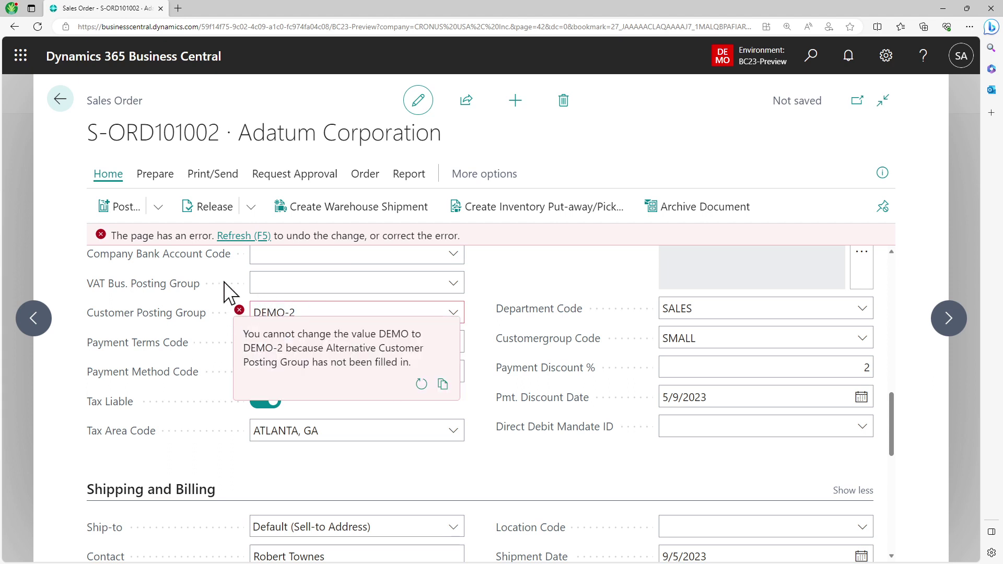
click(228, 236)
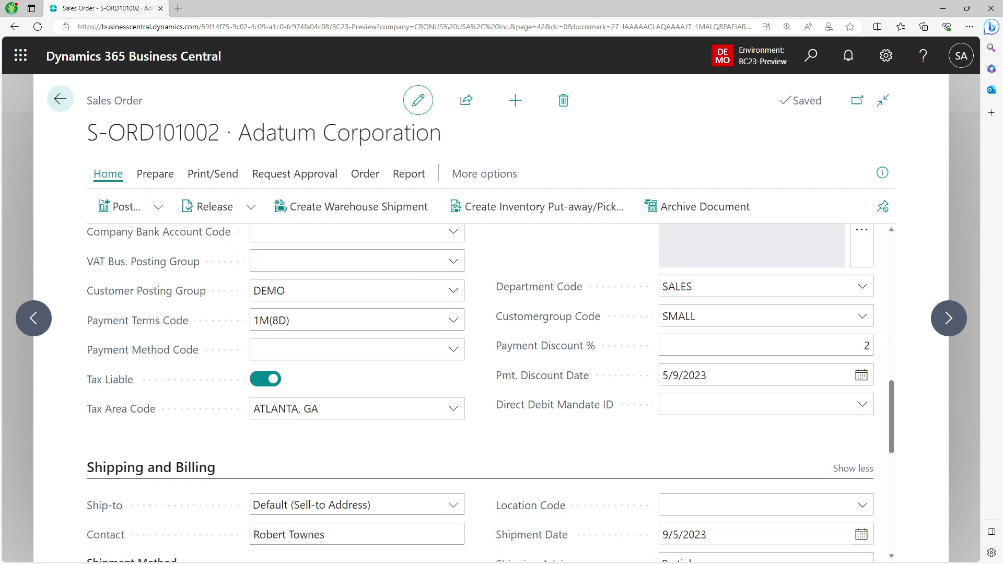
- Close sales order S-ORD101002, keeping DEMO, and go back to the CRONUS USA, Inc. role center
click(61, 102)
click(83, 108)
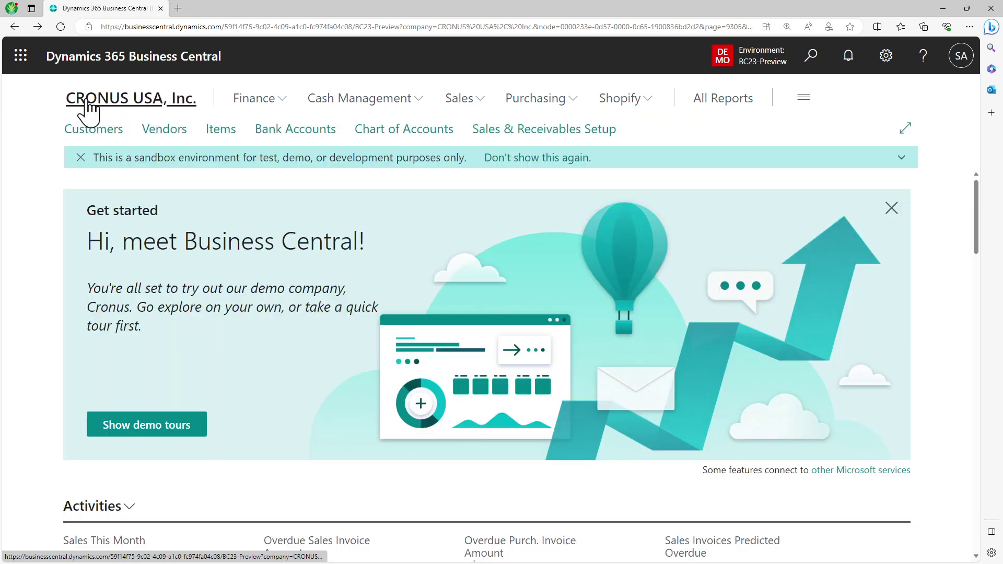